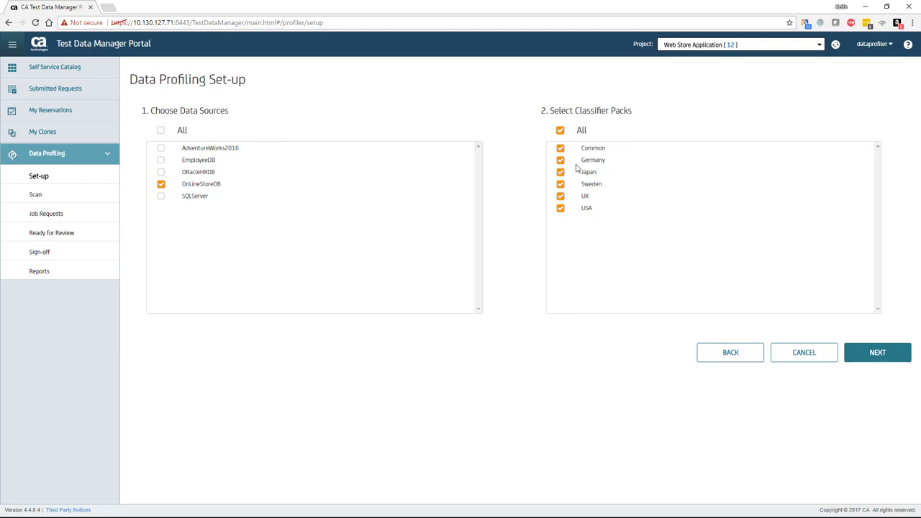
Submit the OnlineStoreDB profiling scan with the schedule left on Now, creating job request 21.
click(877, 352)
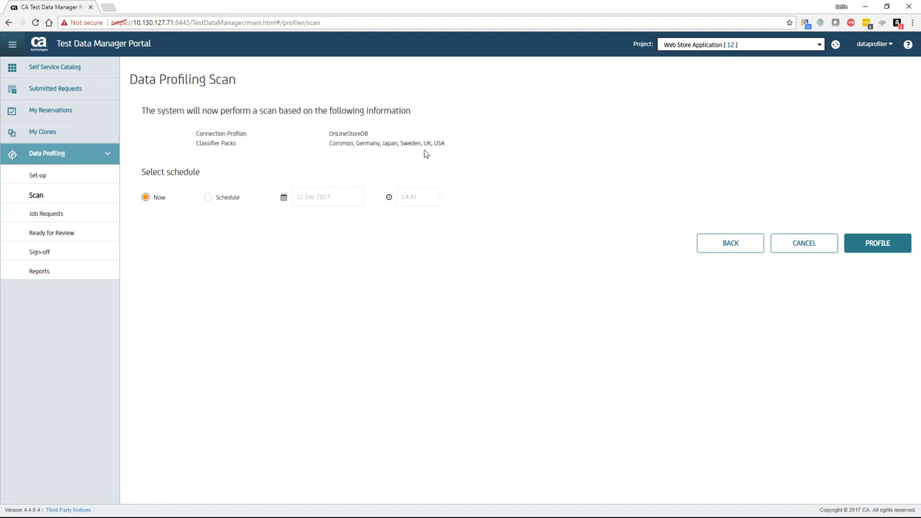
click(878, 249)
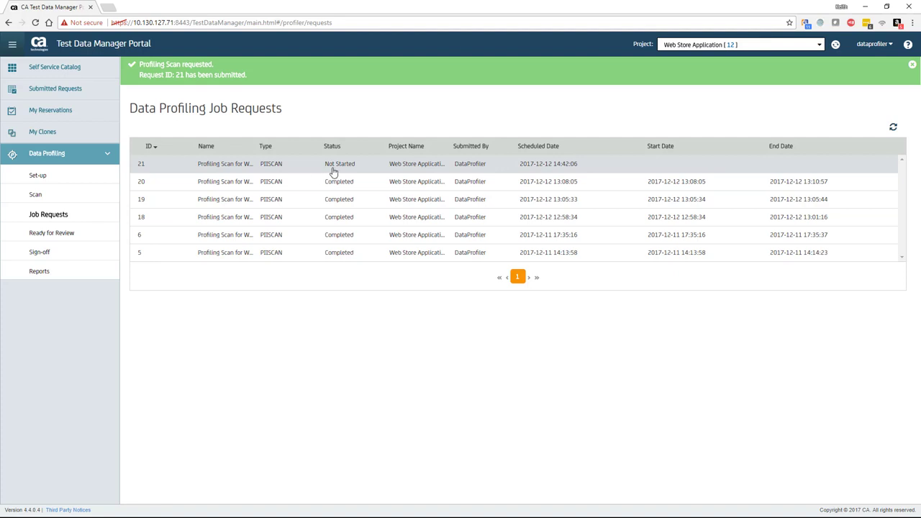
Refresh job 21's status until it finishes, then open its Ready for review results.
click(893, 127)
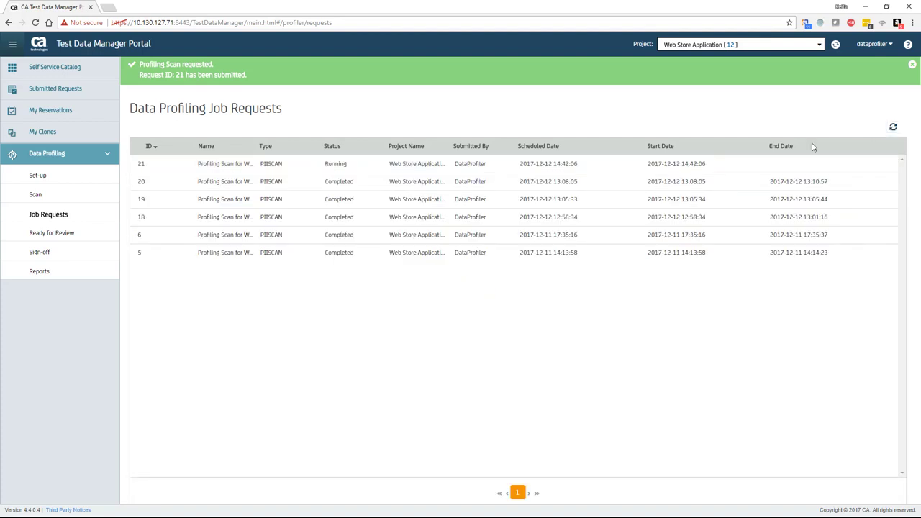
click(322, 165)
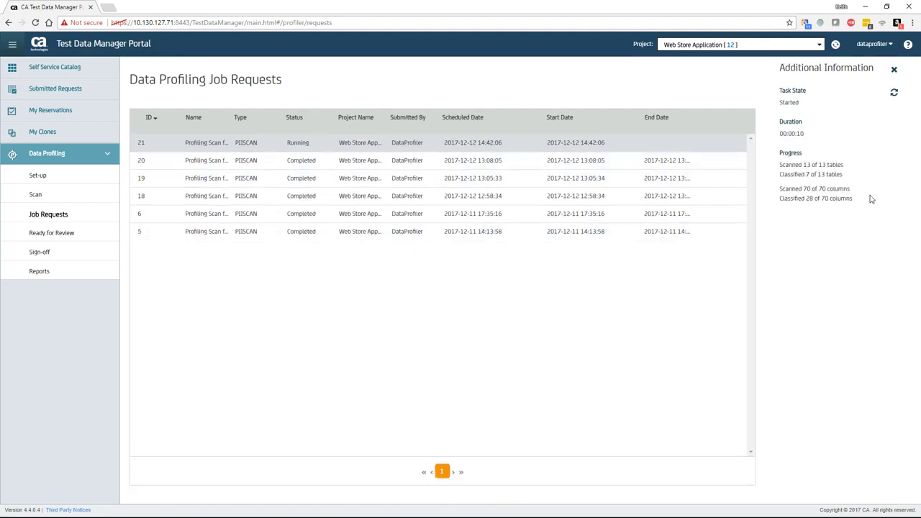
click(894, 94)
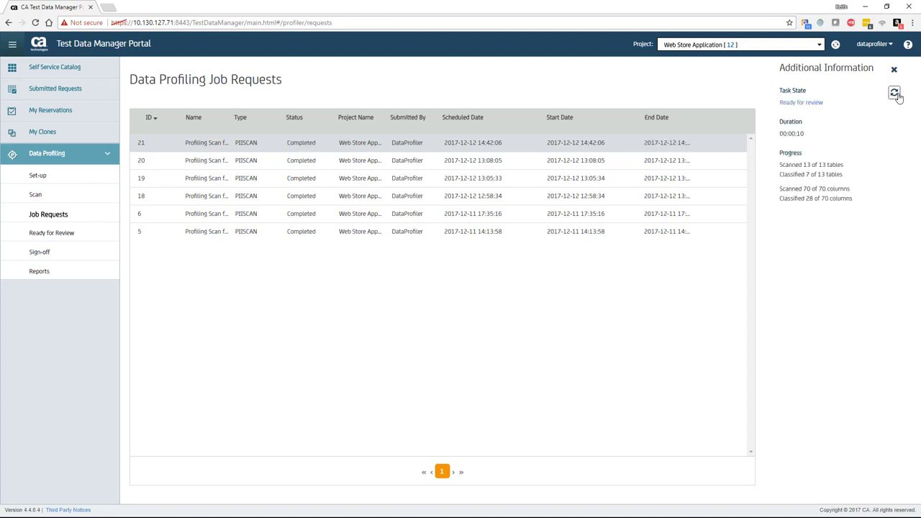
click(813, 103)
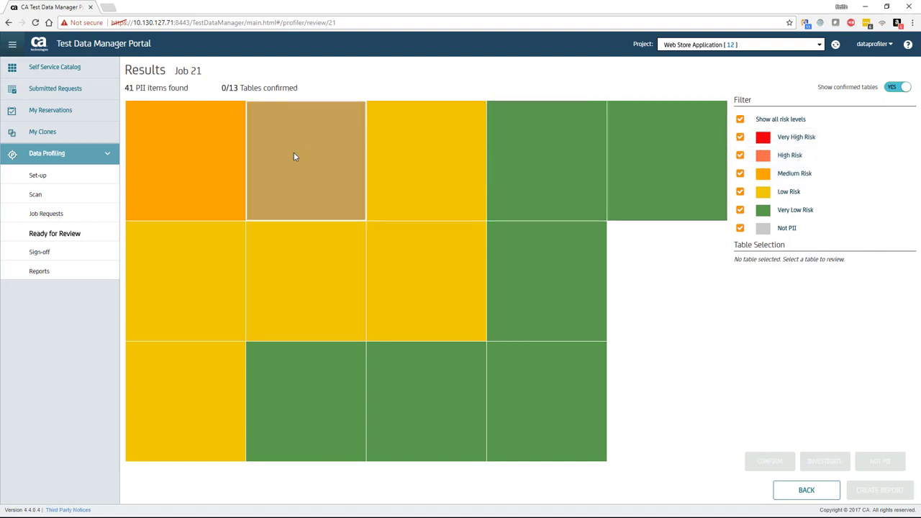
Select the Employee tile in the risk heatmap and investigate its column tags.
mouse_move(214, 181)
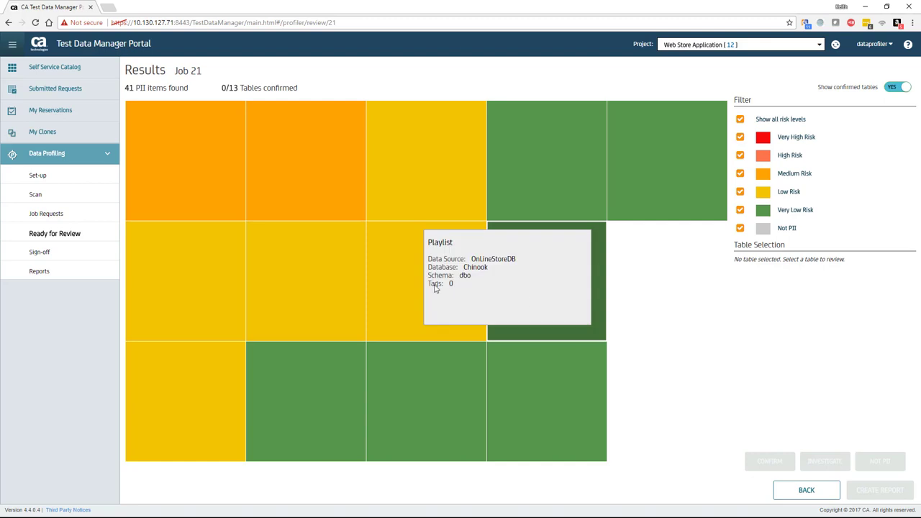
click(183, 182)
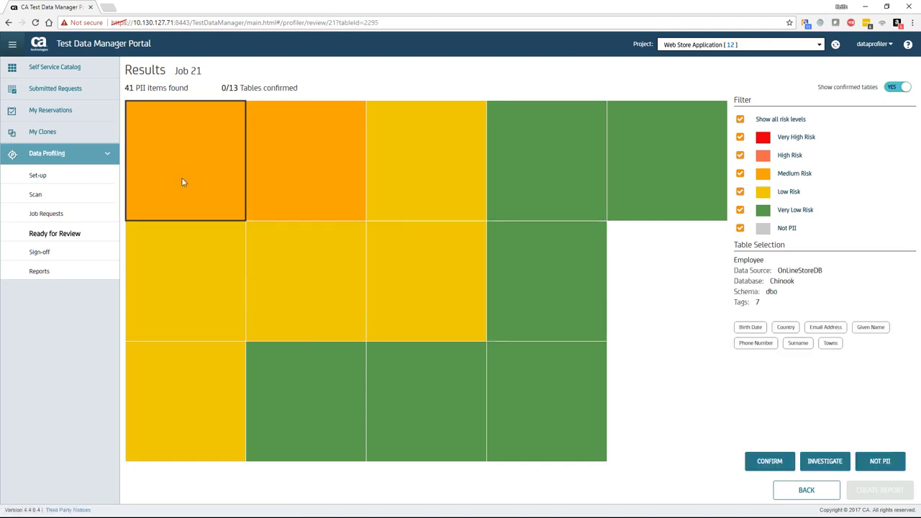
click(815, 461)
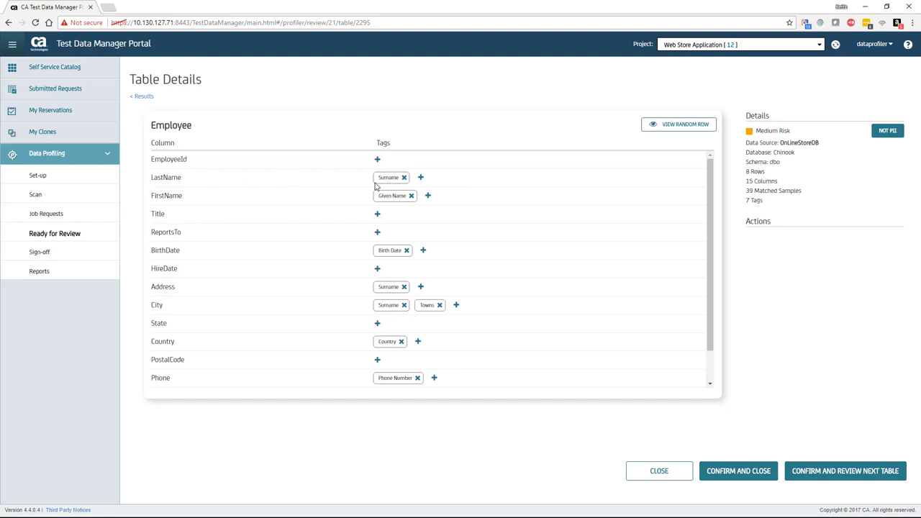
mouse_move(386, 179)
mouse_move(400, 199)
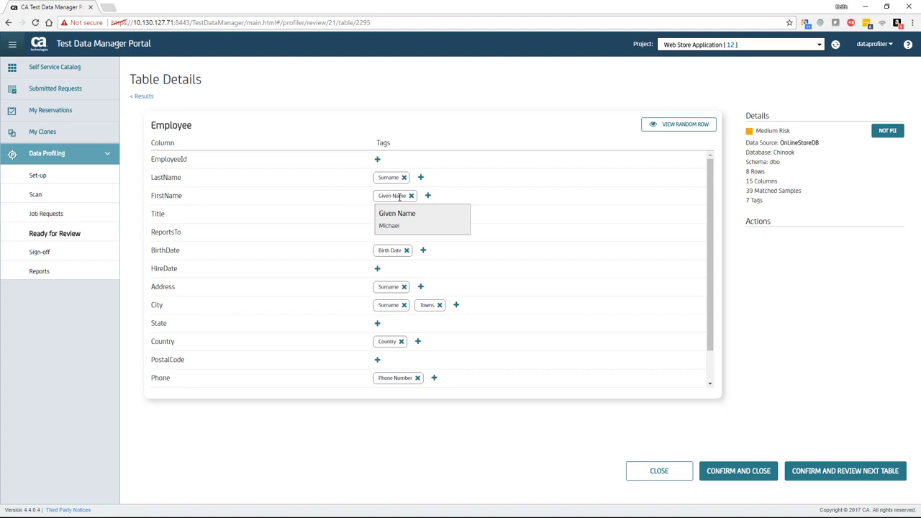
click(697, 130)
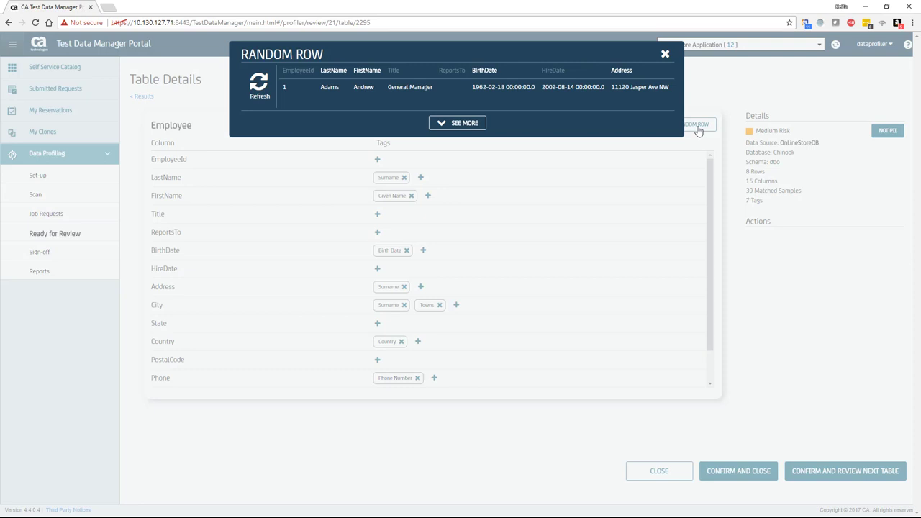
click(467, 123)
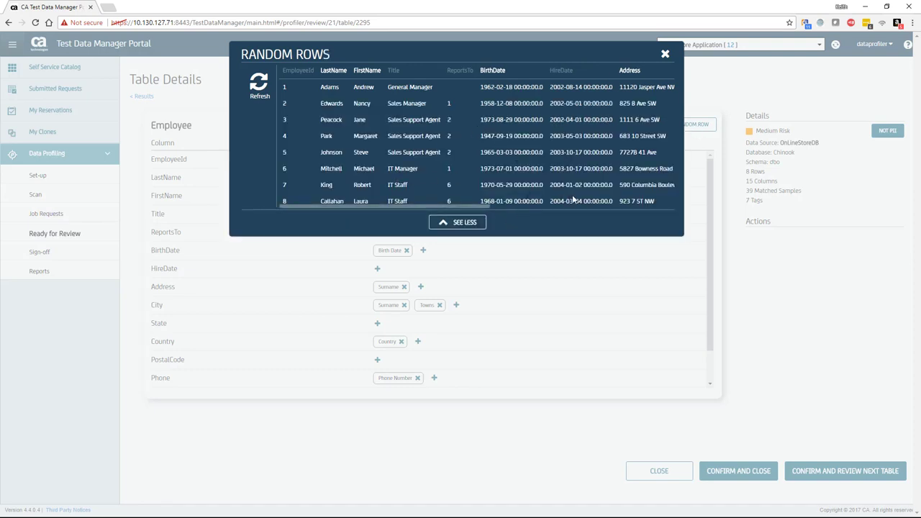
drag(479, 207, 595, 212)
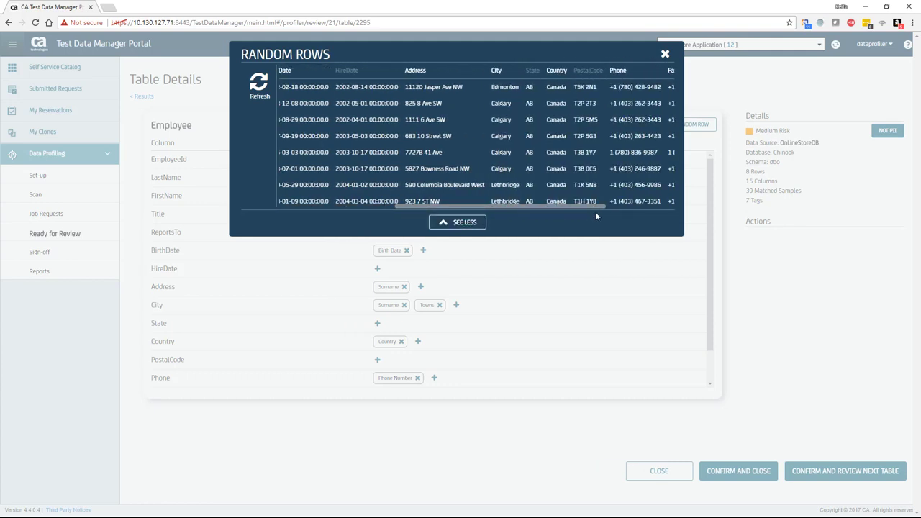
click(665, 55)
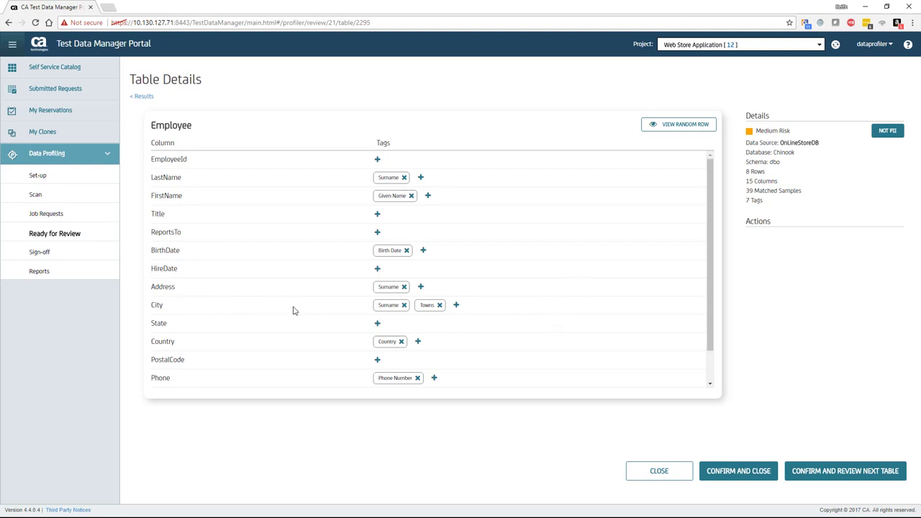
mouse_move(429, 307)
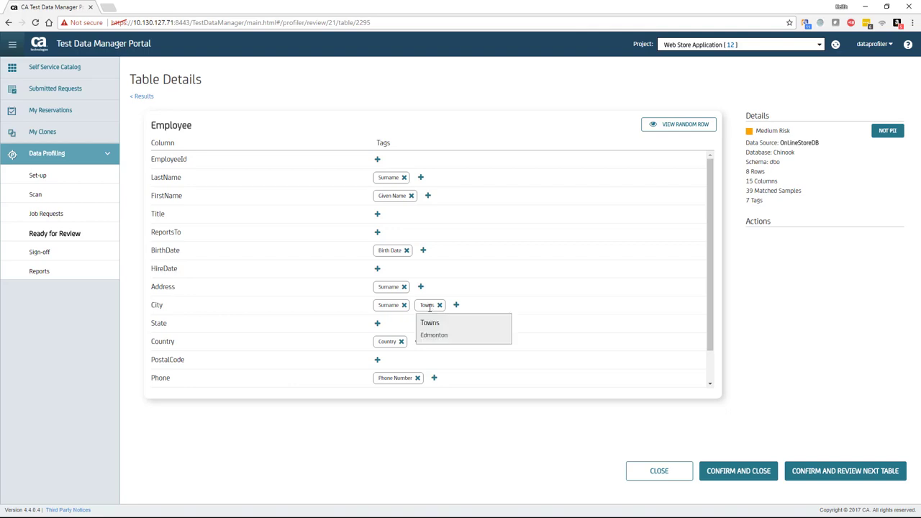
mouse_move(385, 305)
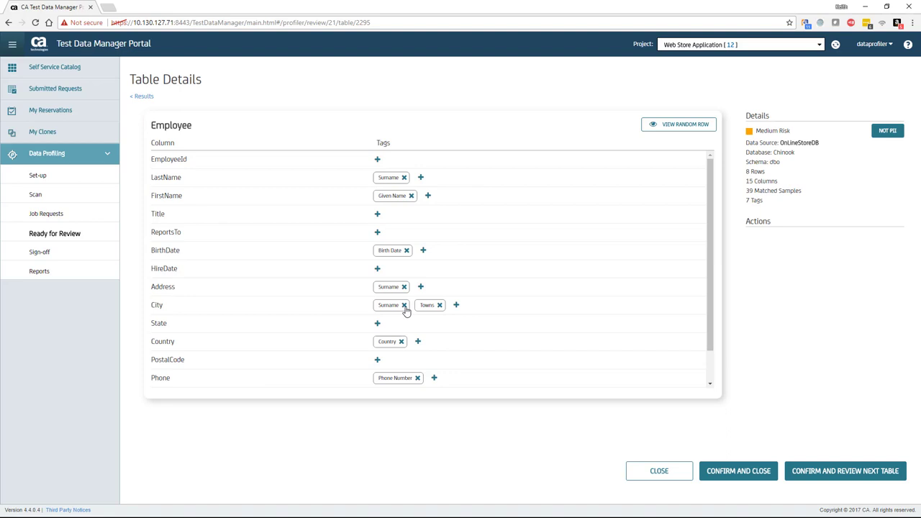
Remove the Surname tag from City with the reason 'Name is a city'.
click(405, 306)
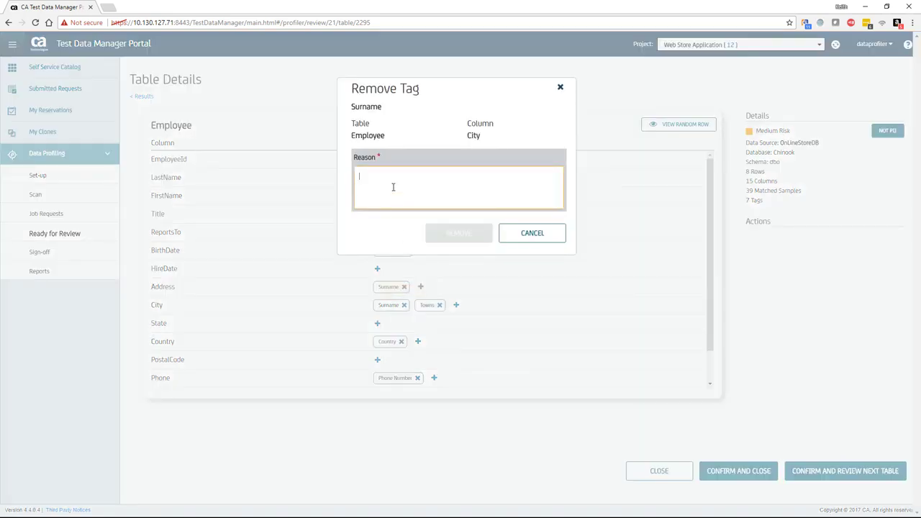
text(Name is a)
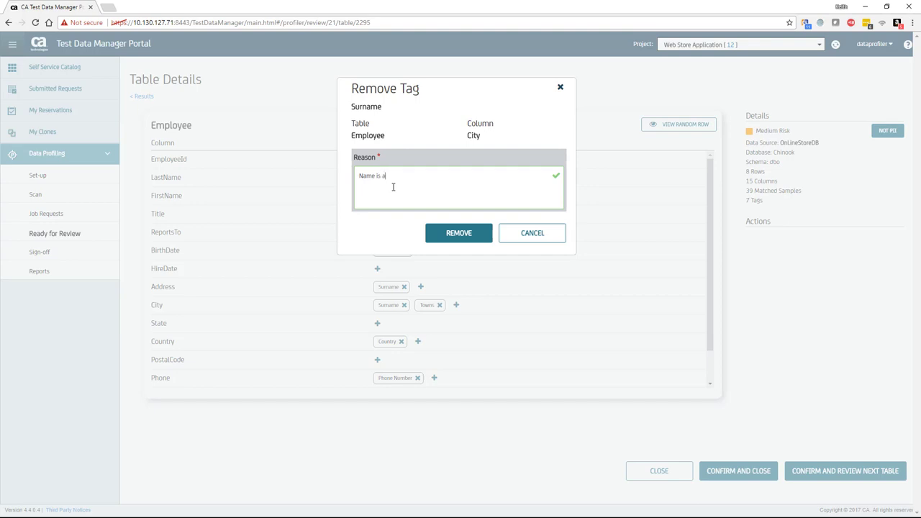
text( city)
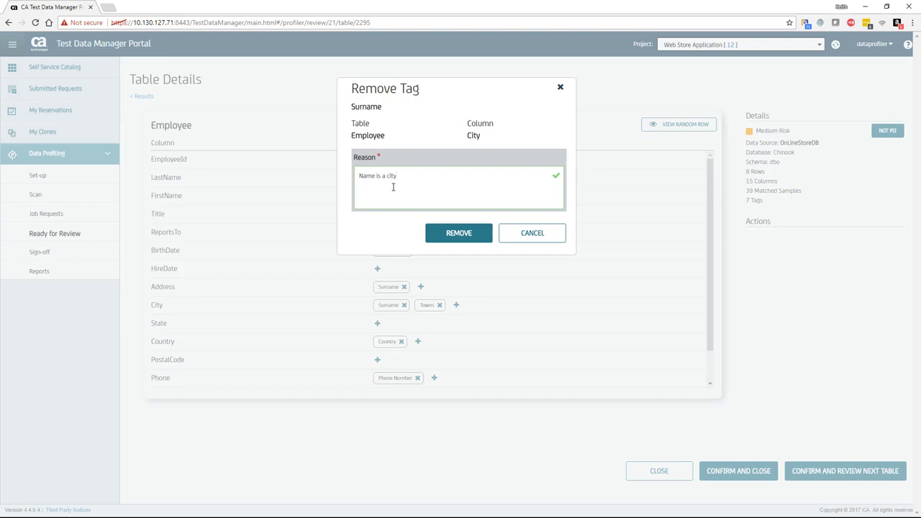
click(440, 240)
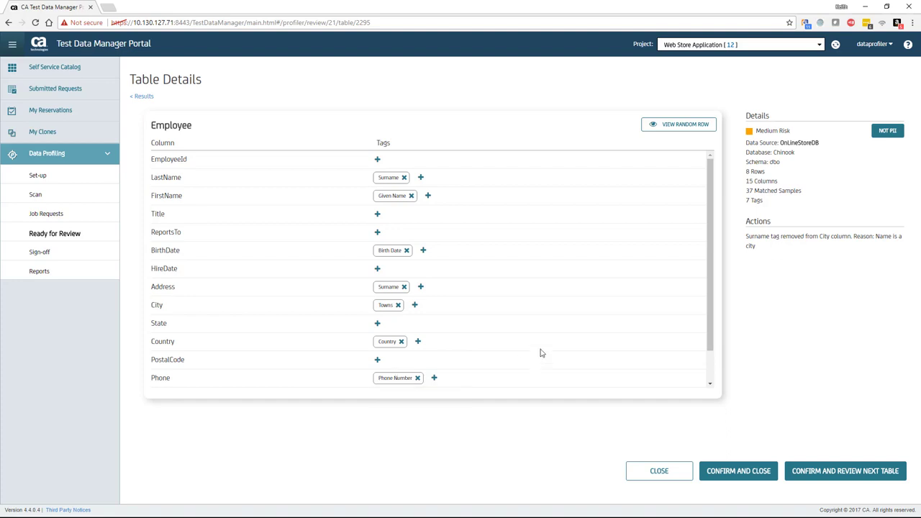
Remove the Given Name tag from Email with the reason 'Email address'.
scroll(541, 353, down, 1)
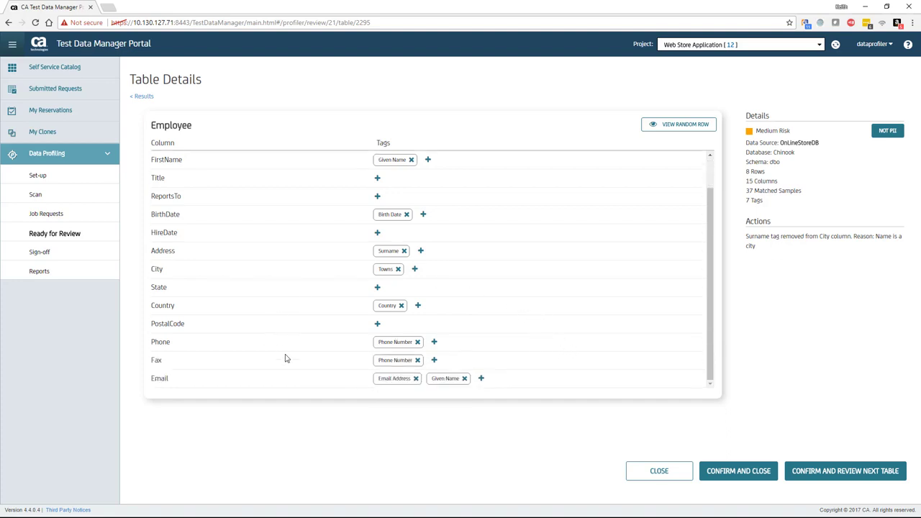
mouse_move(387, 379)
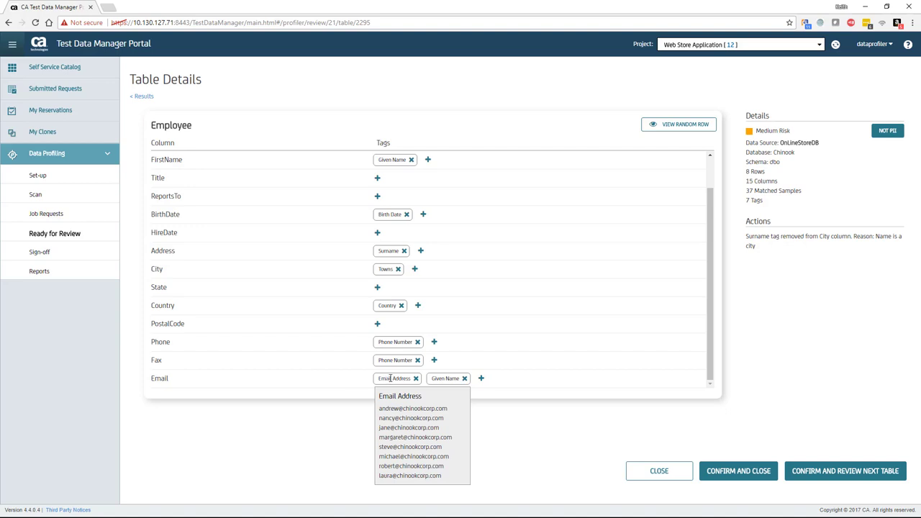
mouse_move(444, 380)
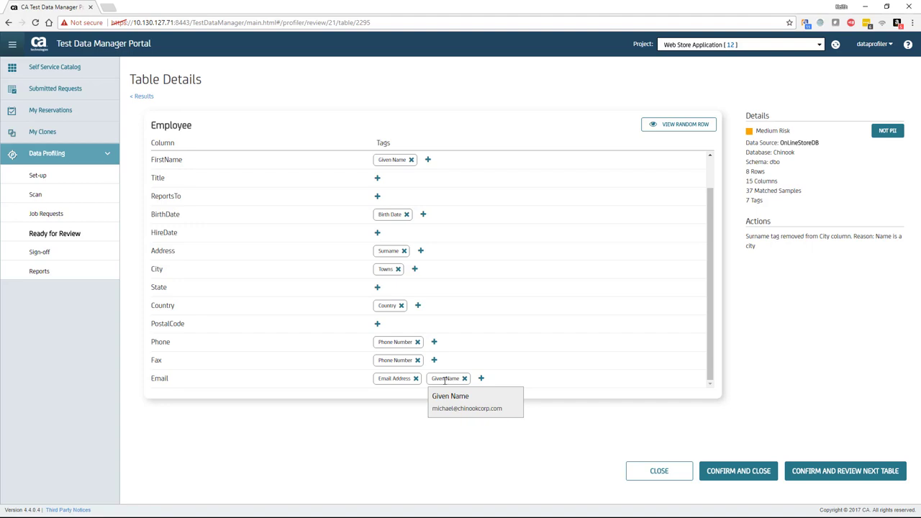
click(464, 378)
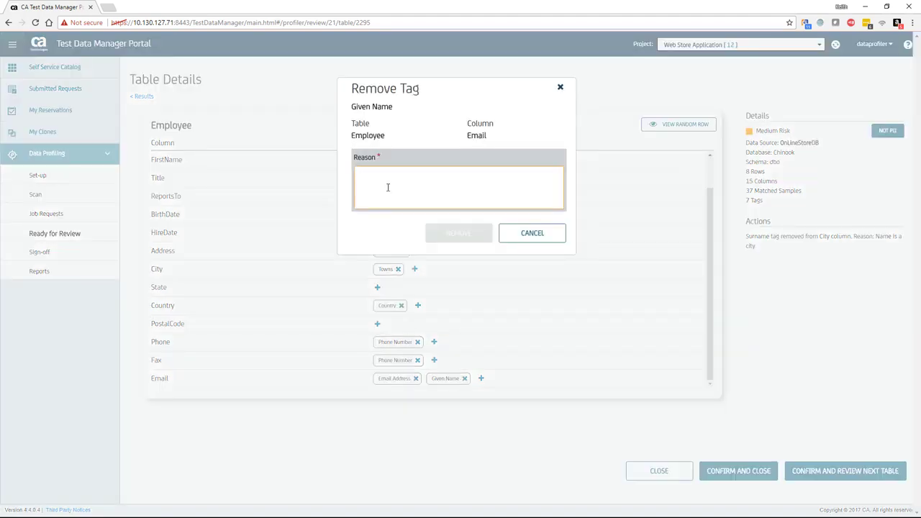
text(E)
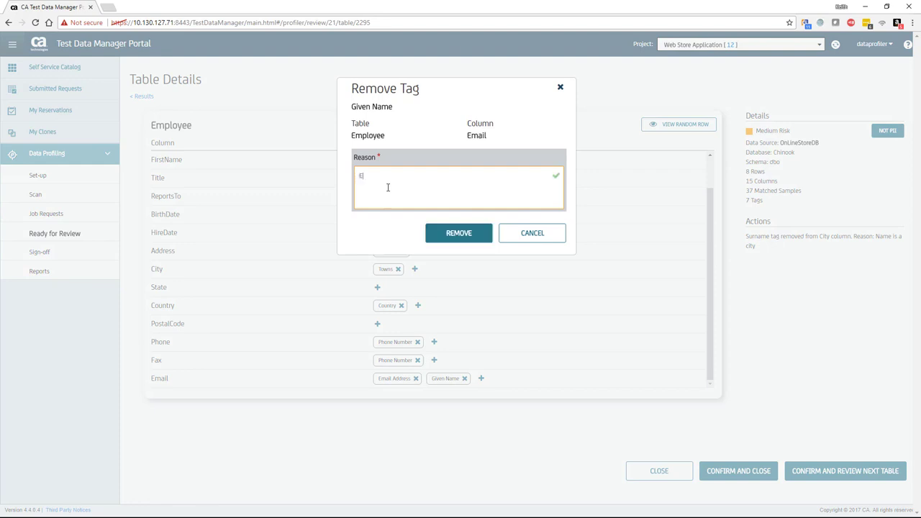
text(mail address)
click(471, 238)
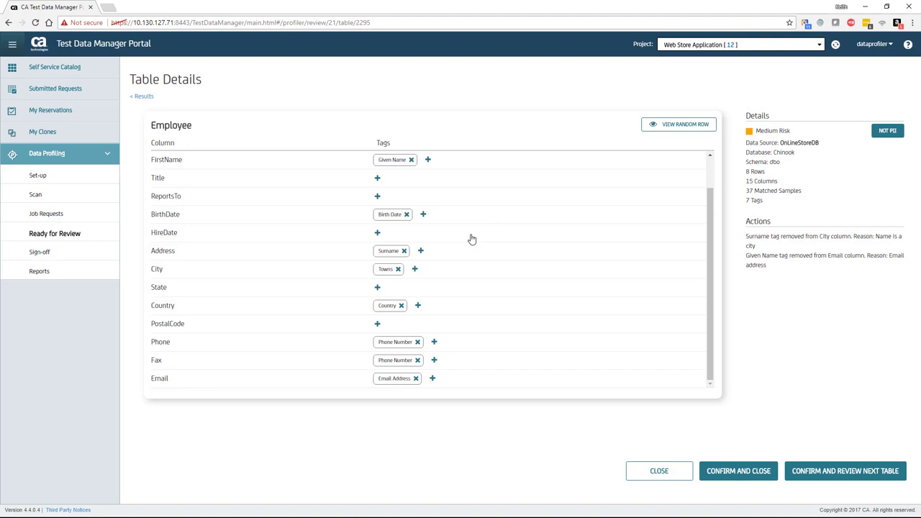
Confirm Employee, Customer, Track, Artist and each following table until all 13 are confirmed.
click(843, 471)
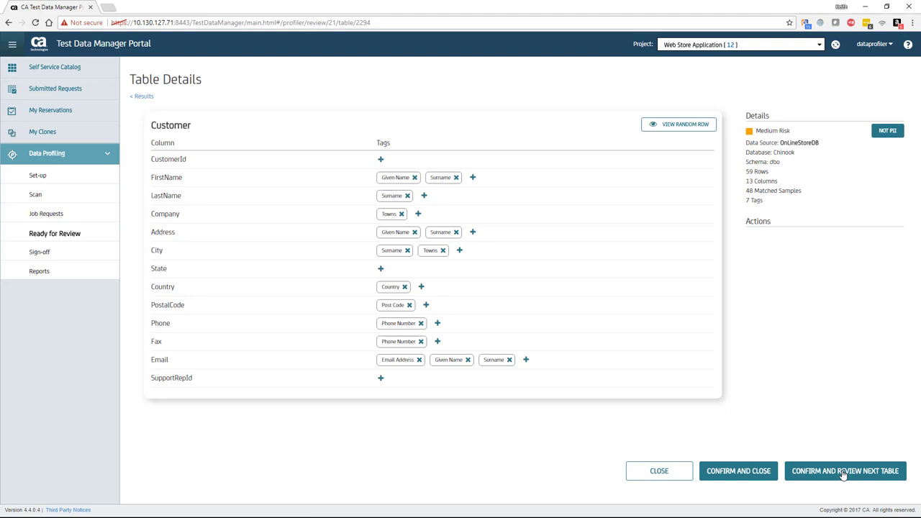
click(843, 472)
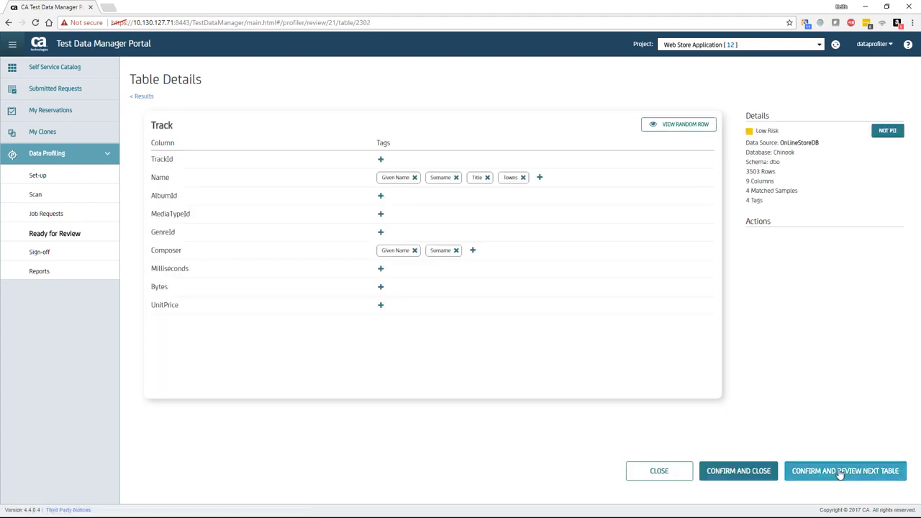
click(840, 473)
click(839, 473)
click(840, 473)
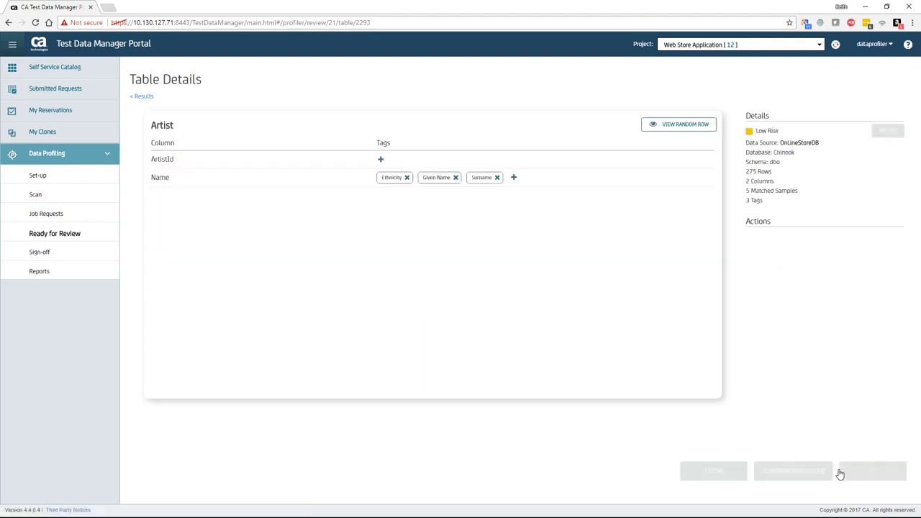
click(840, 473)
click(840, 472)
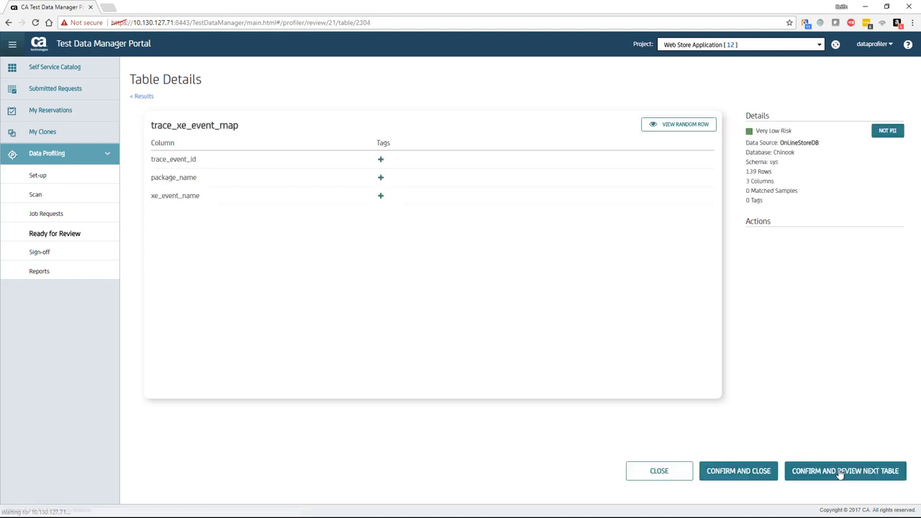
click(840, 472)
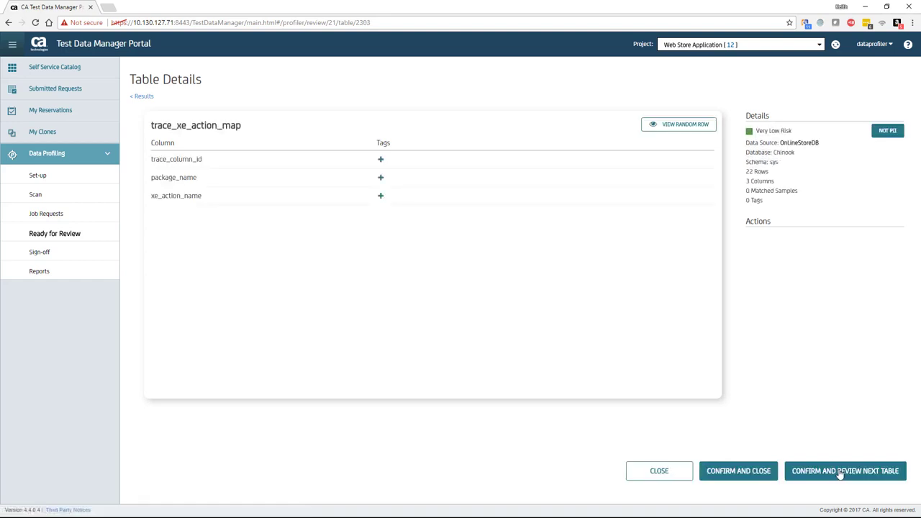
click(840, 472)
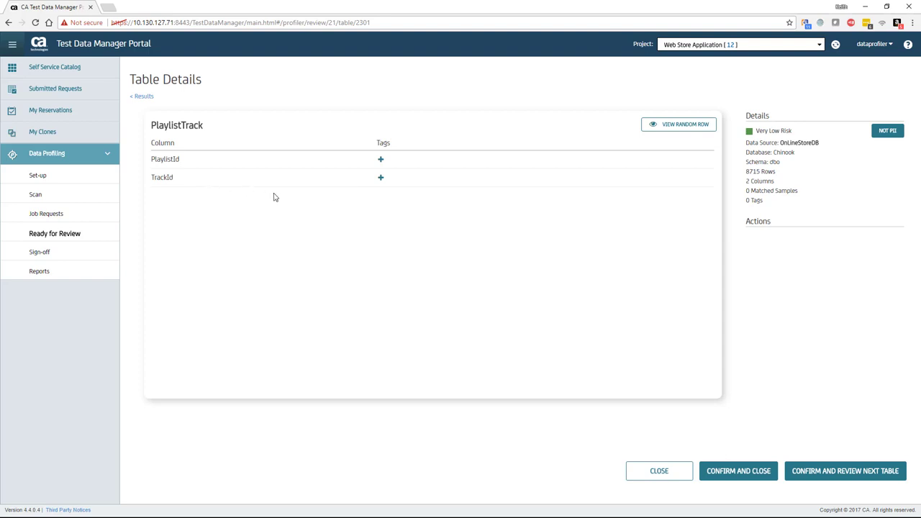
click(826, 471)
click(826, 471)
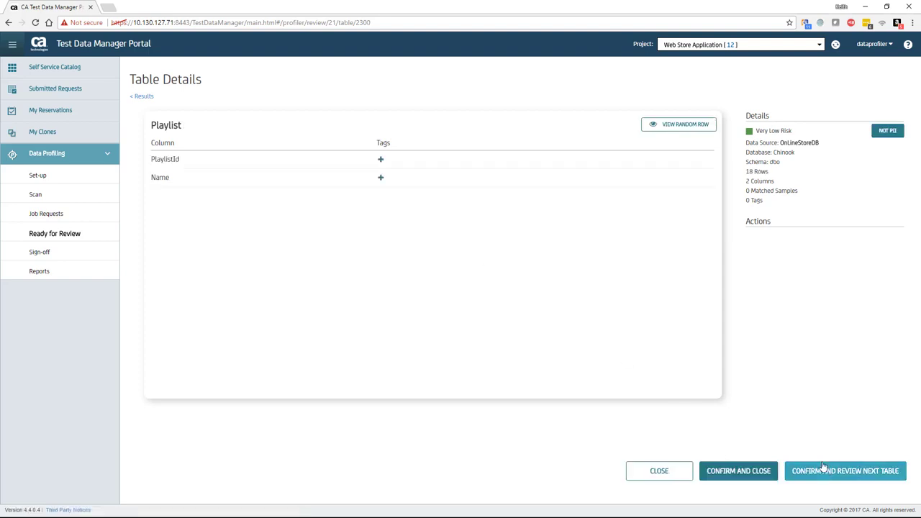
click(822, 471)
click(821, 471)
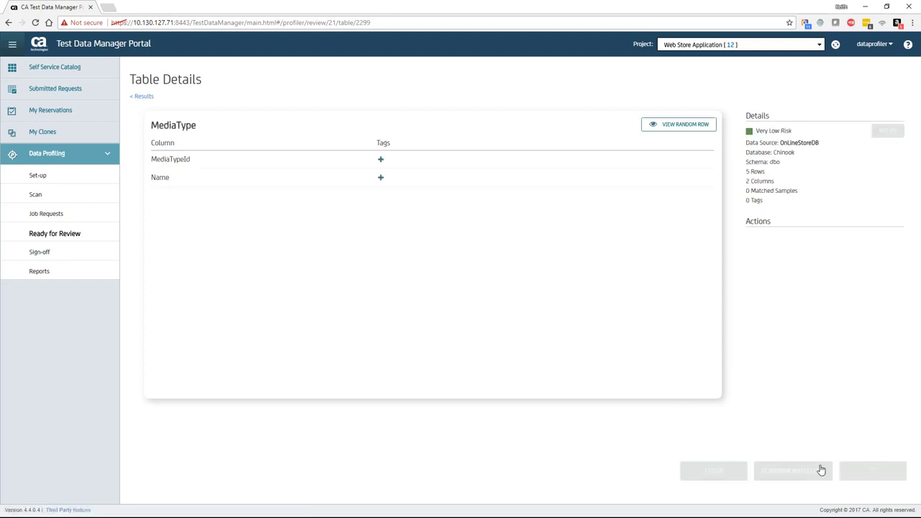
click(821, 471)
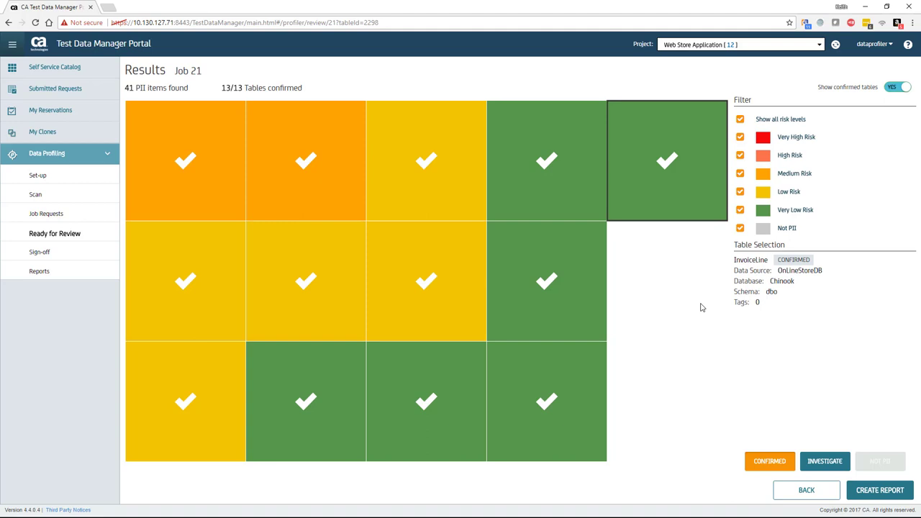
Create Job 21's draft report and save its PDF to Downloads.
click(876, 491)
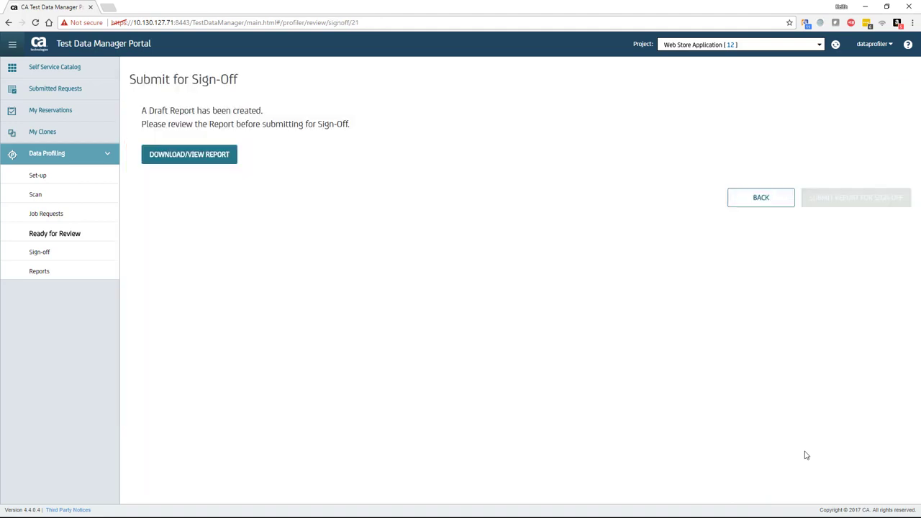
click(212, 165)
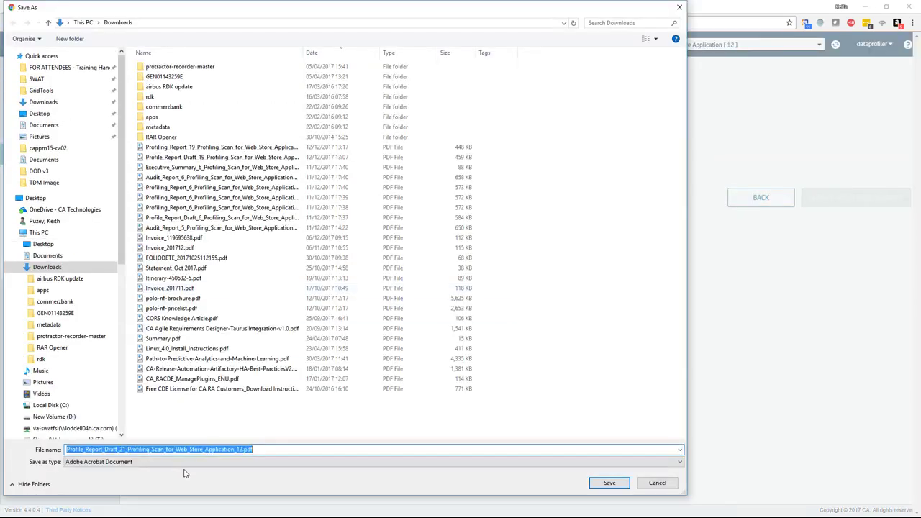
click(609, 486)
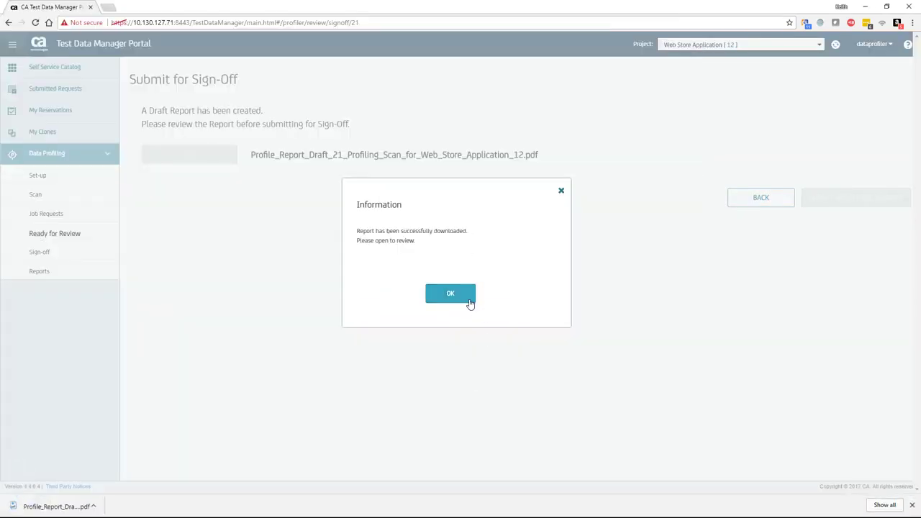
Open the downloaded draft report PDF and read through pages 1 and 2.
click(65, 507)
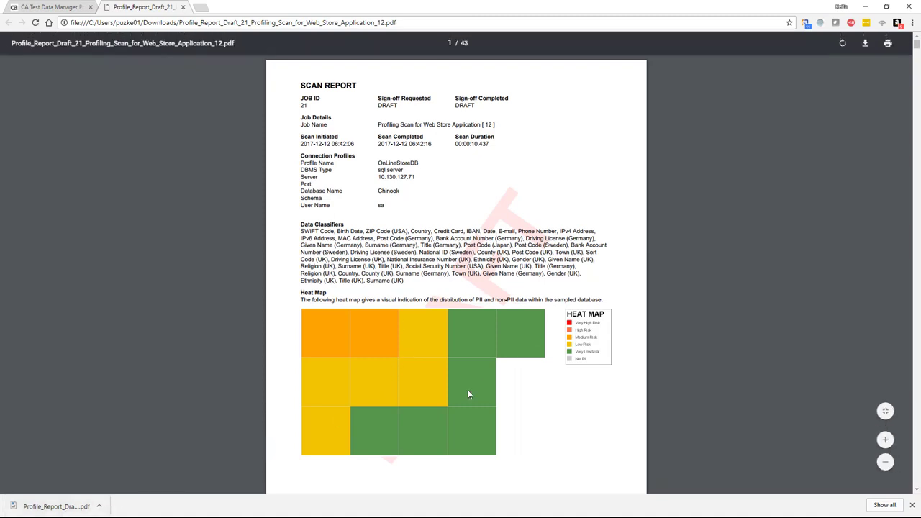
scroll(532, 414, down, 5)
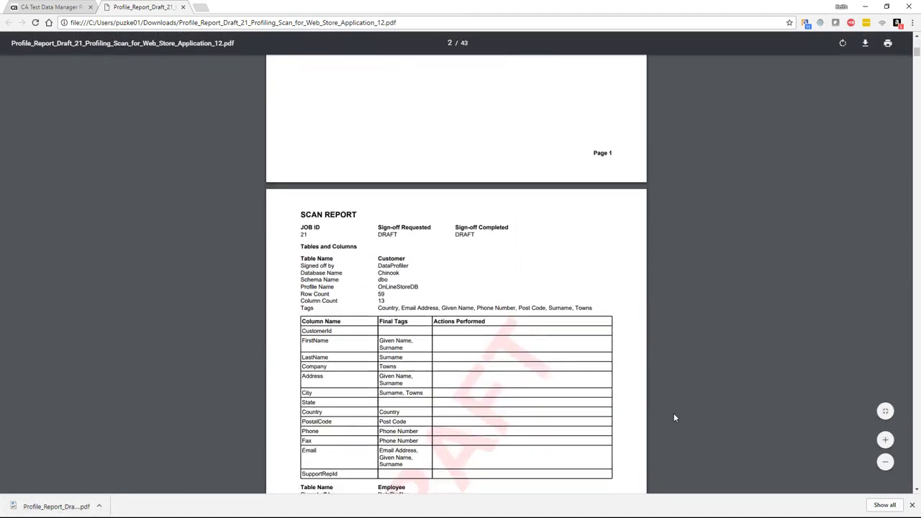
scroll(648, 414, down, 3)
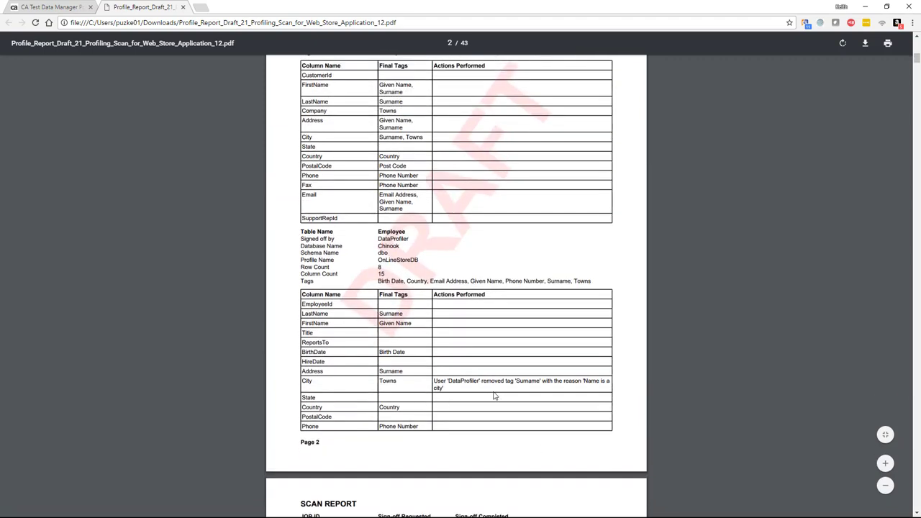
scroll(466, 398, down, 3)
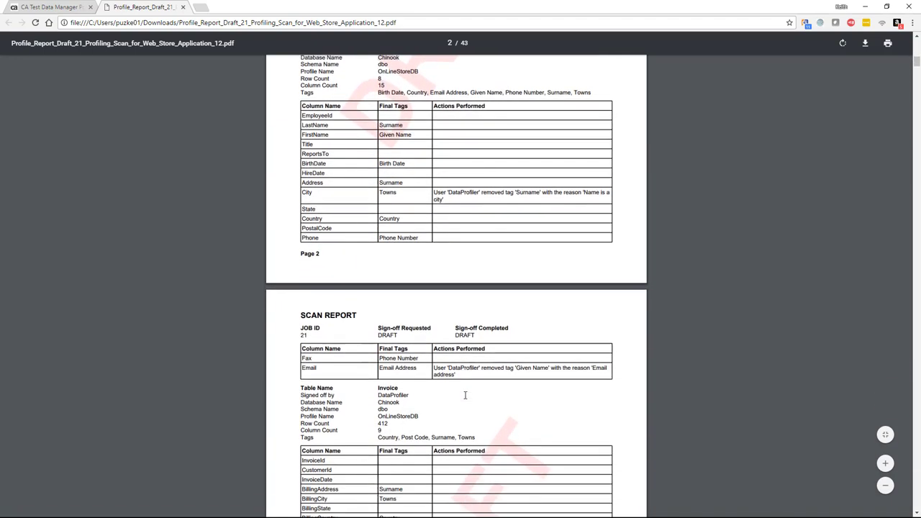
scroll(465, 395, up, 1)
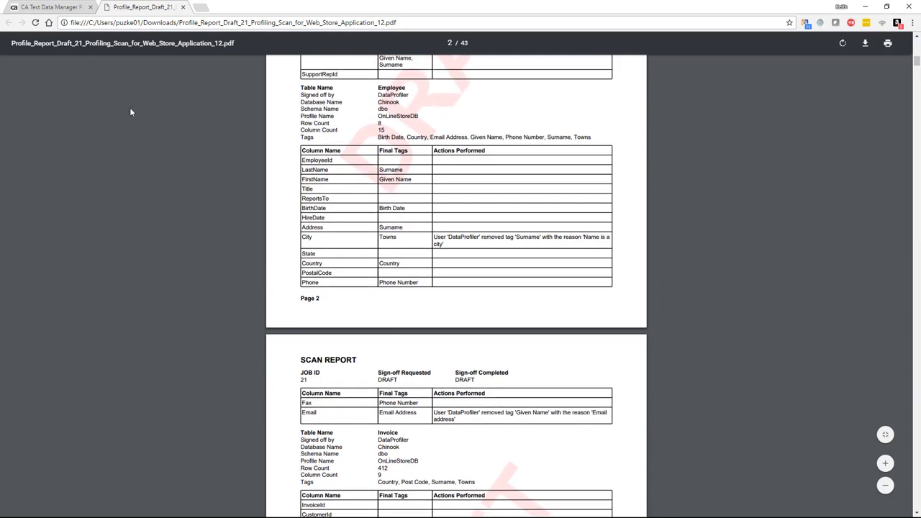
Back in the portal, submit the Job 21 draft report for sign-off and open Job Requests.
click(58, 8)
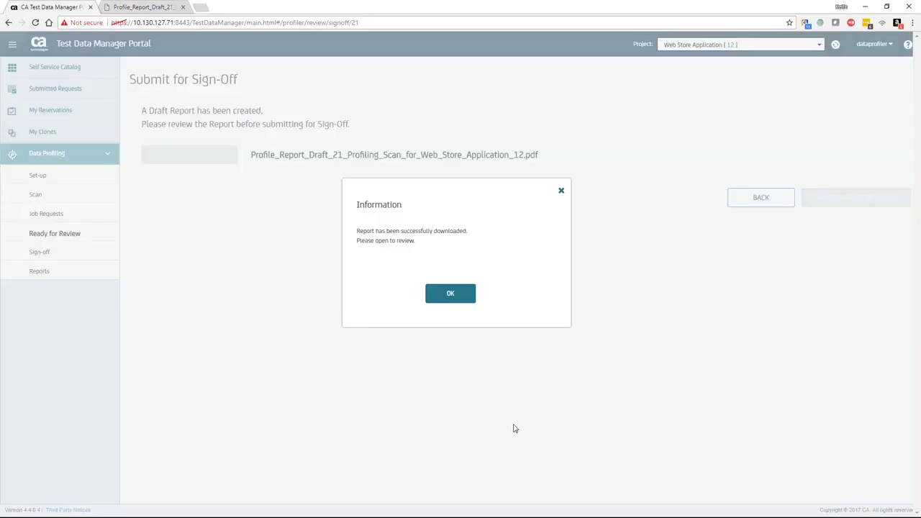
click(456, 298)
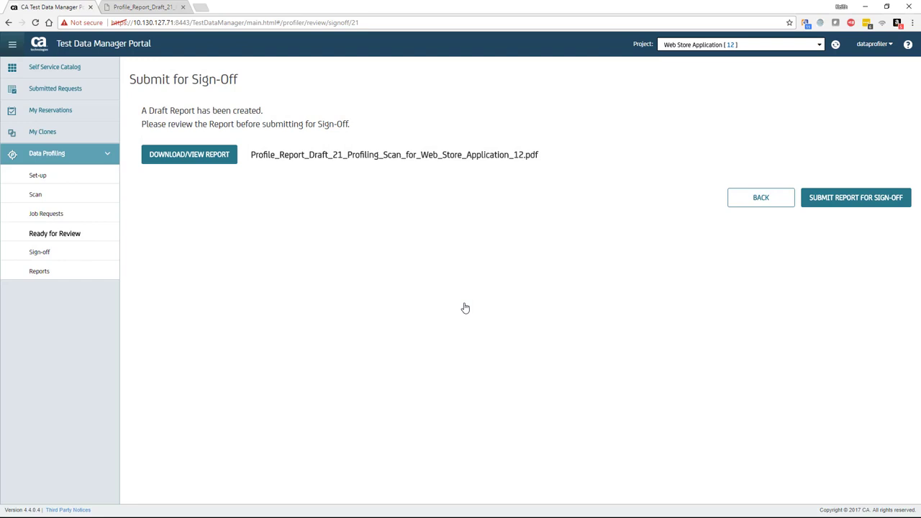
click(851, 206)
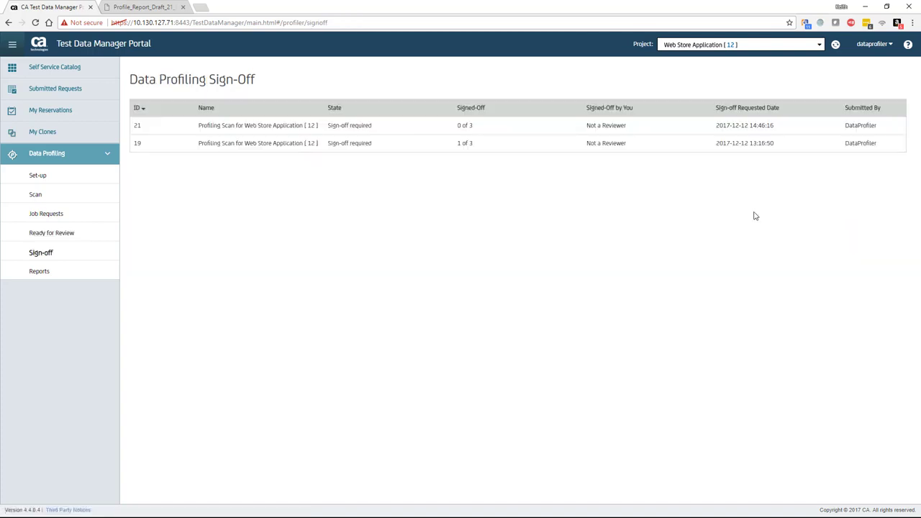
mouse_move(374, 128)
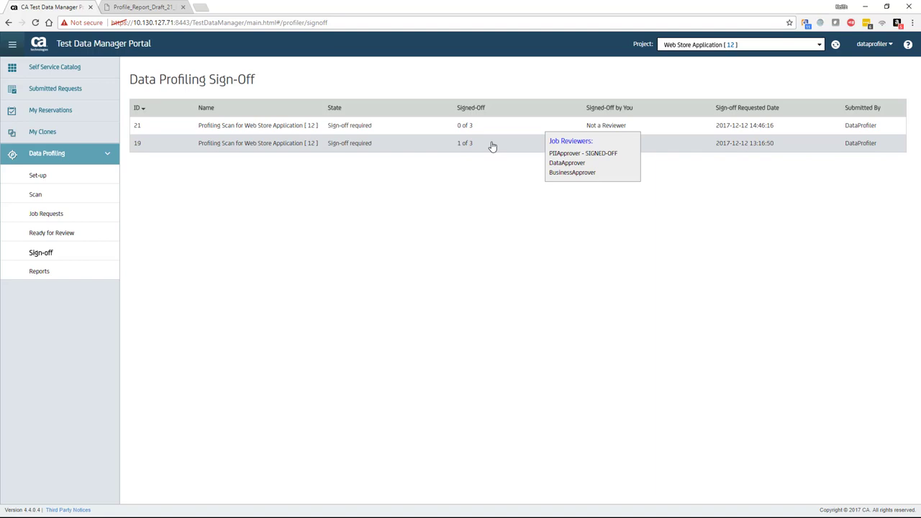
click(67, 223)
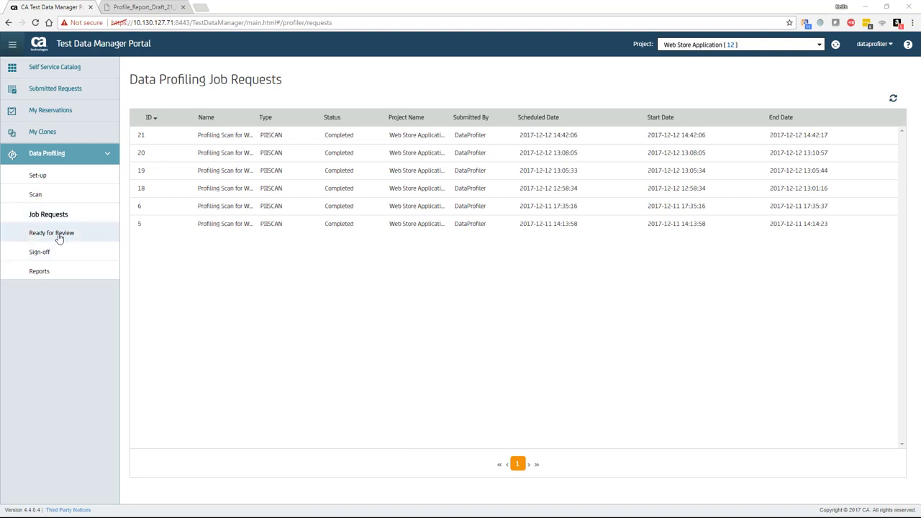
Open job 20's review results and hide the very low and medium risk tables.
click(58, 234)
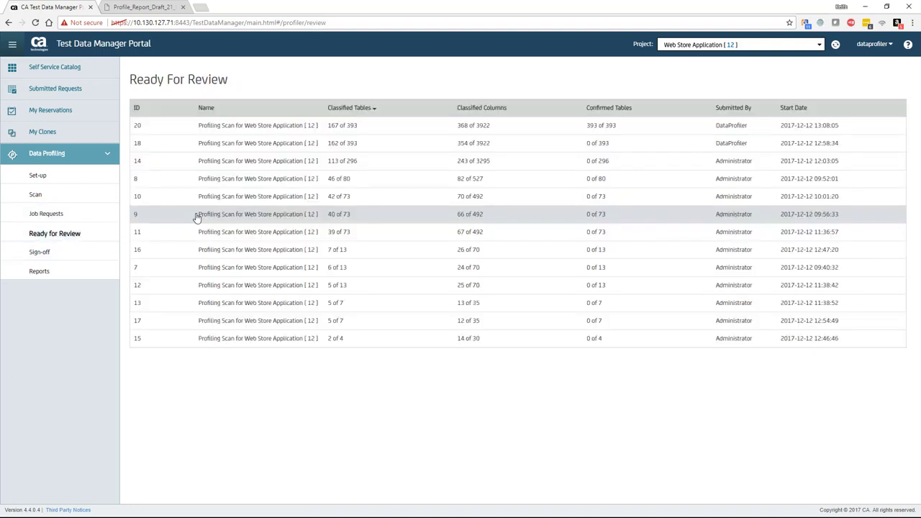
click(357, 128)
mouse_move(358, 130)
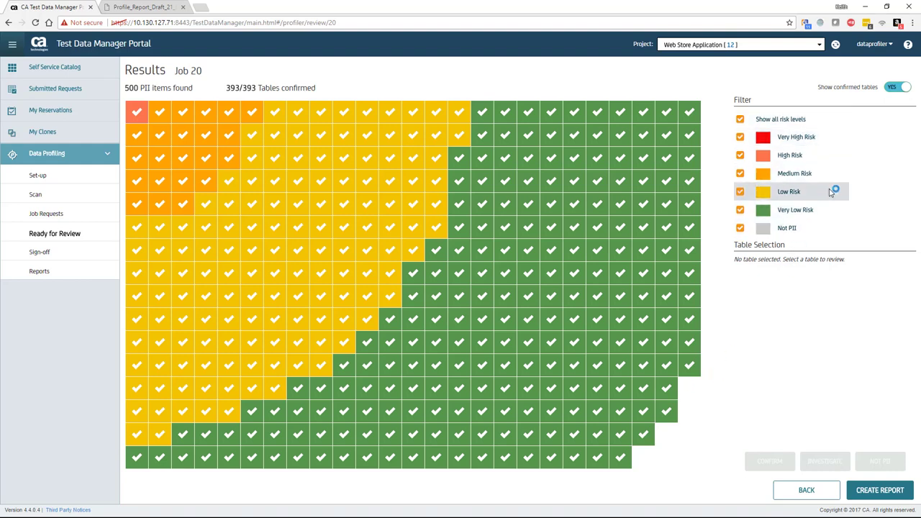
click(741, 210)
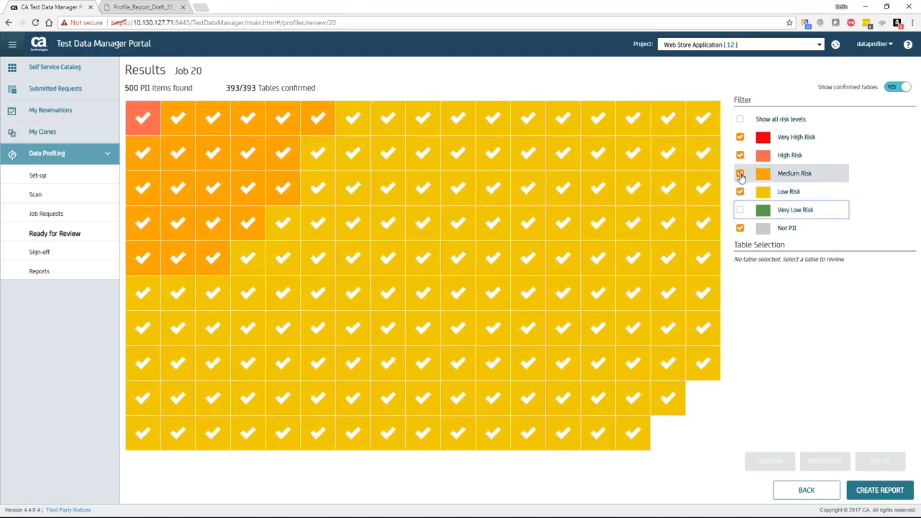
click(740, 175)
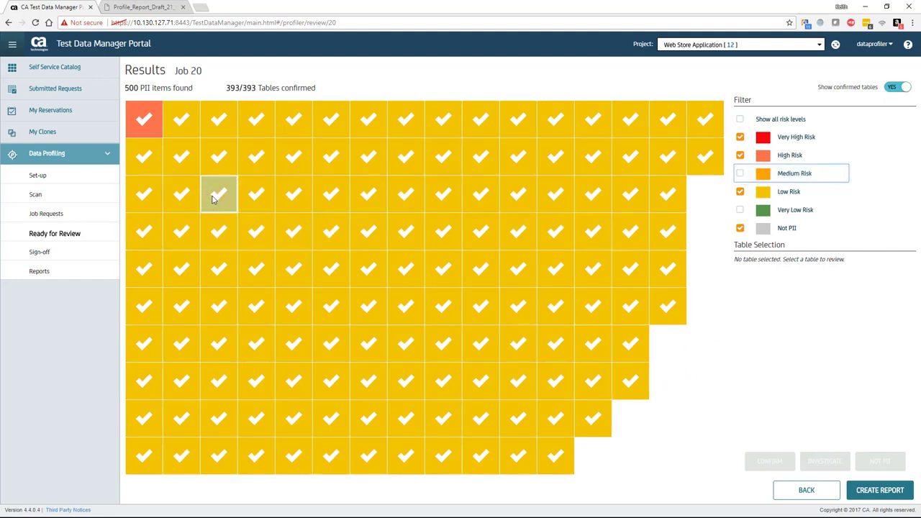
Select the Employee table, unconfirm it, then confirm it again.
mouse_move(213, 199)
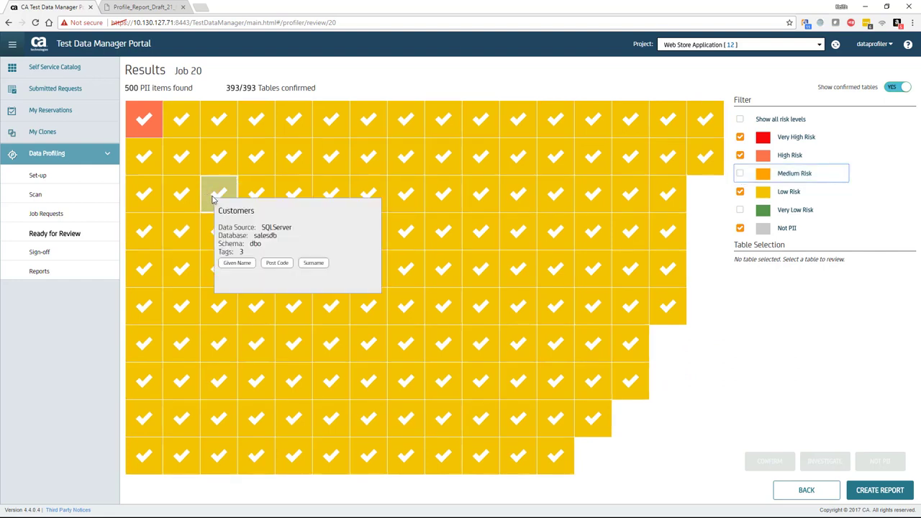
click(186, 232)
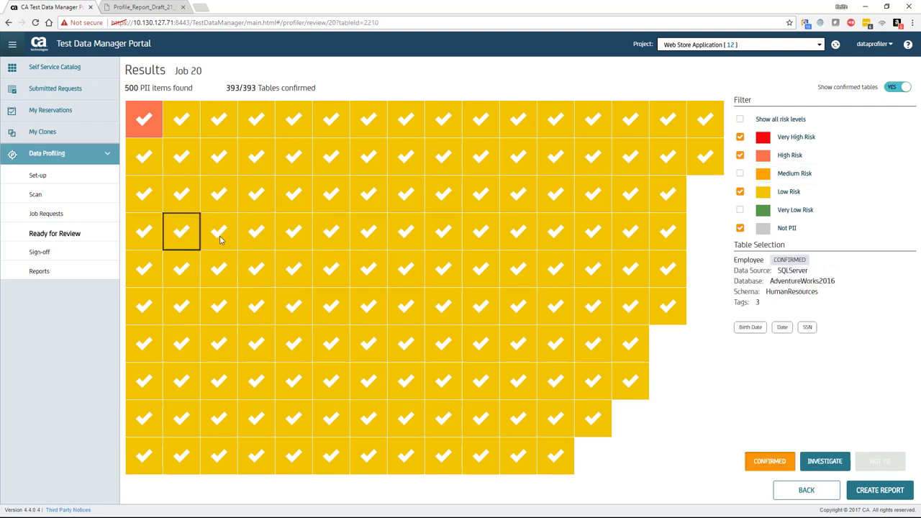
click(760, 466)
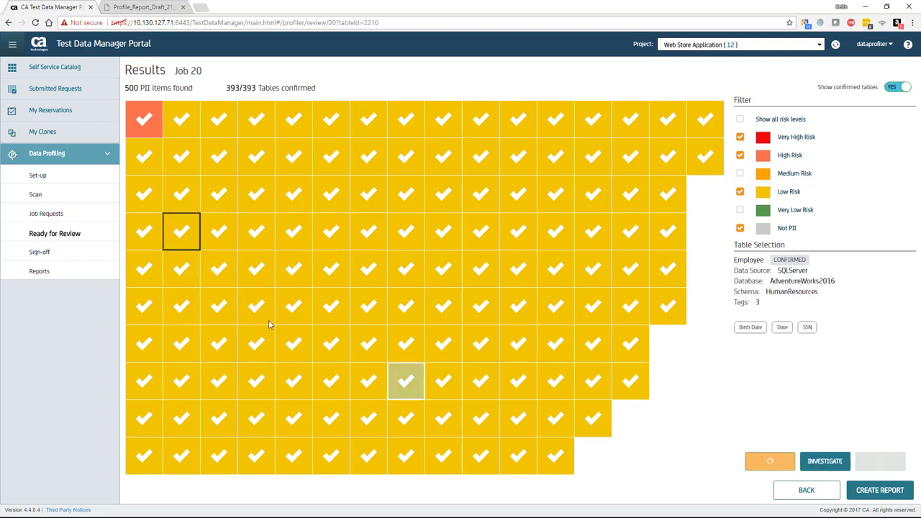
mouse_move(188, 244)
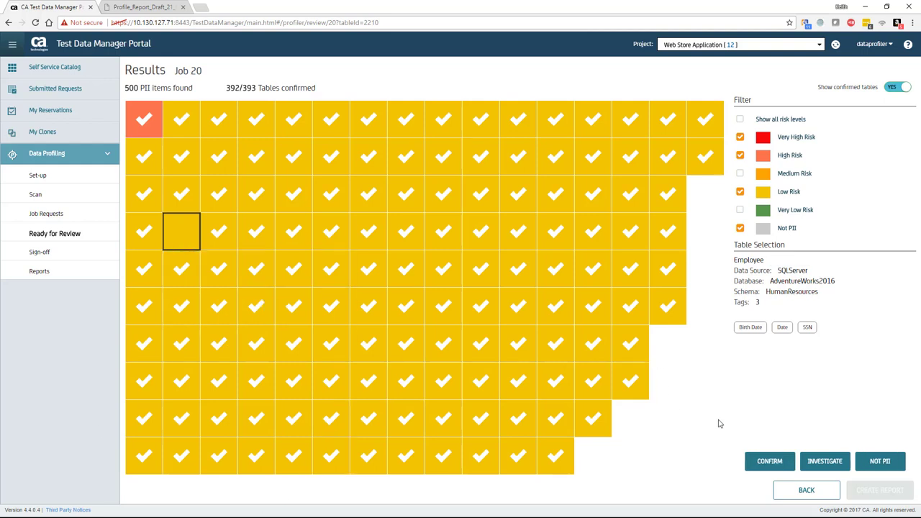
click(764, 463)
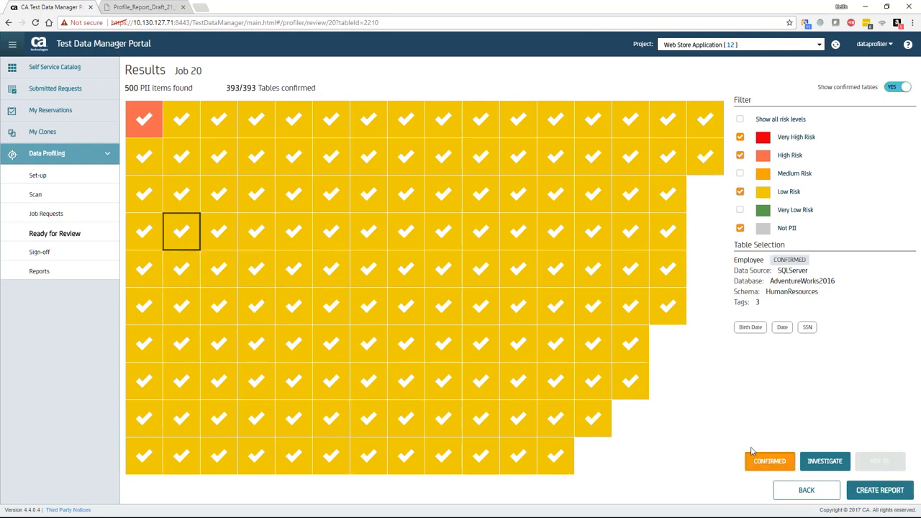
Hide the low risk tables so only High Risk stays checked in the grid.
click(740, 156)
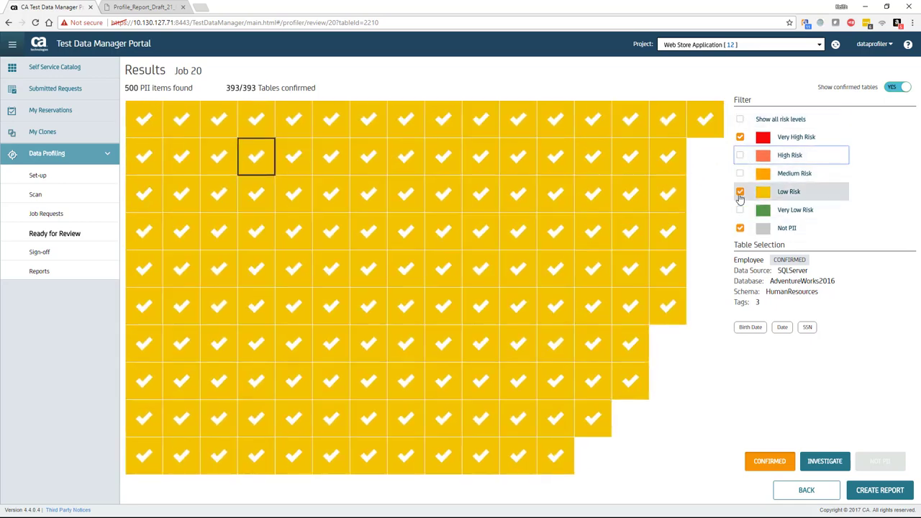
click(741, 191)
click(740, 155)
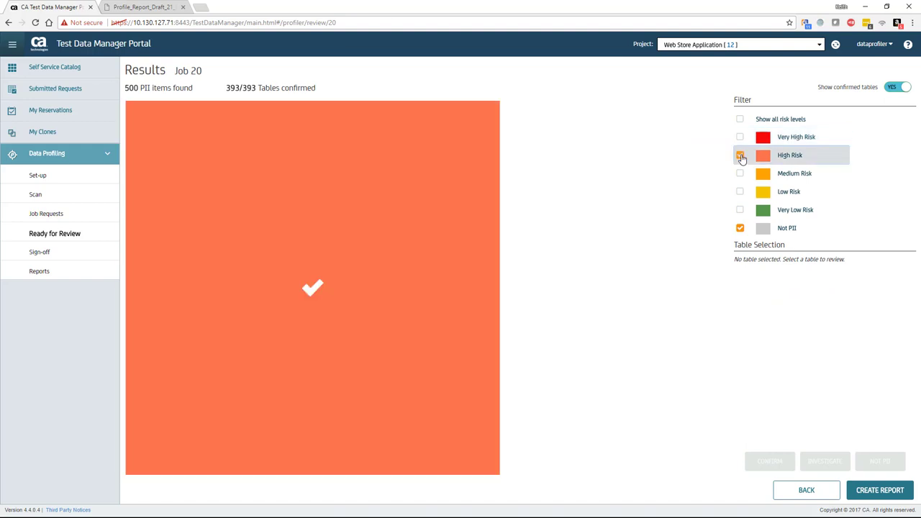
Reset the risk filter to all levels, then log in with the PII approver's username and password.
click(740, 119)
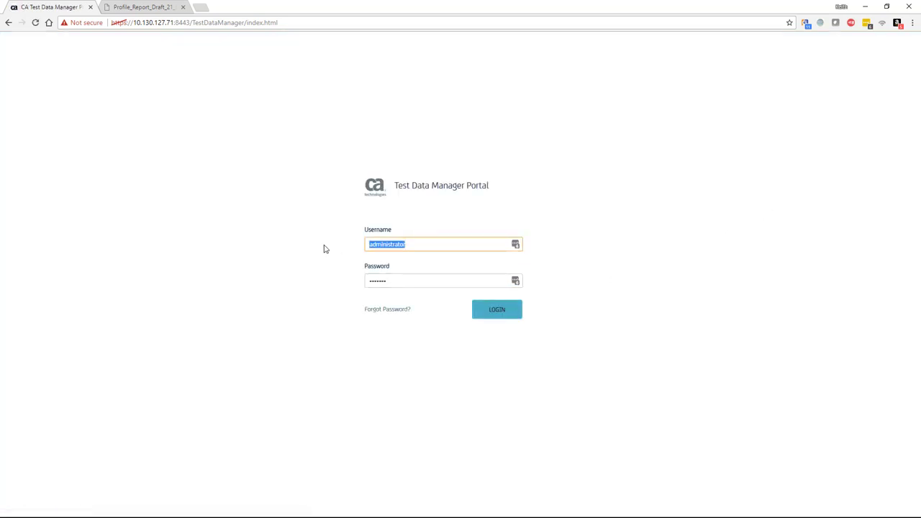
text(piiapprover)
key(Tab)
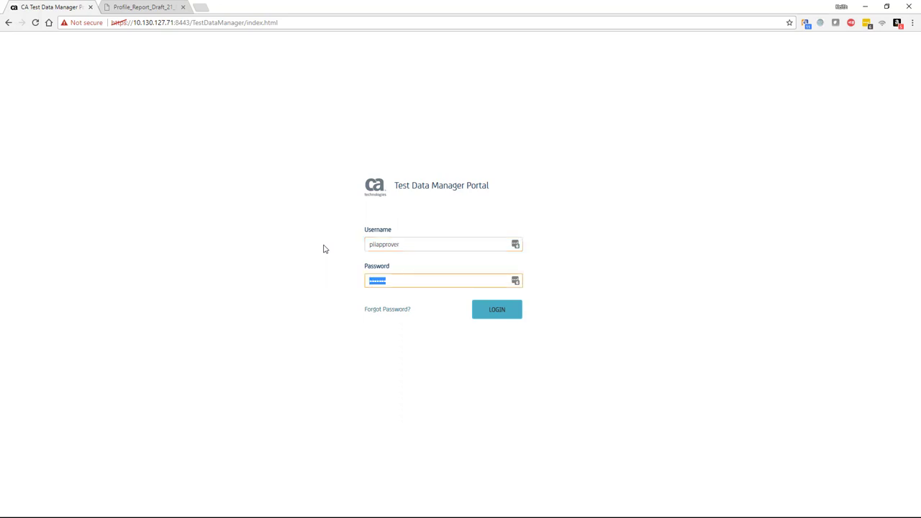
text(p)
click(493, 312)
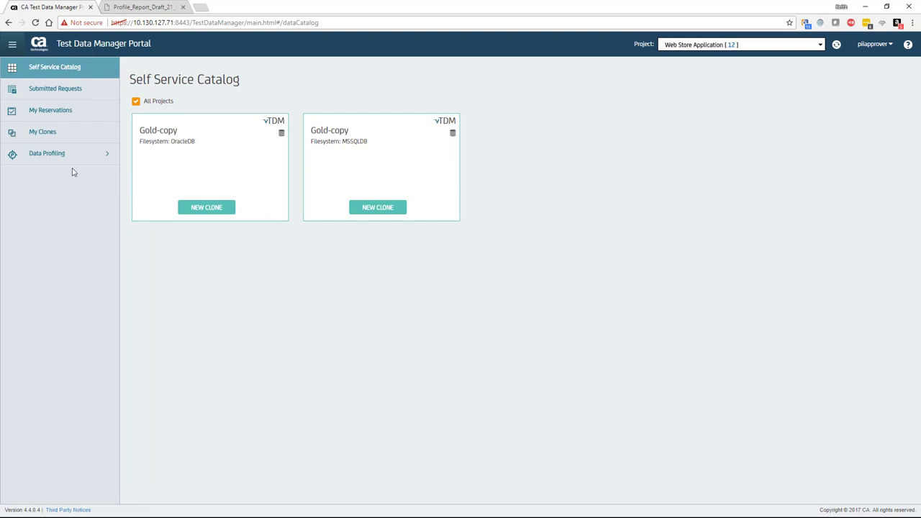
Download the profiling report for sign-off request 21 and open the saved PDF.
click(58, 157)
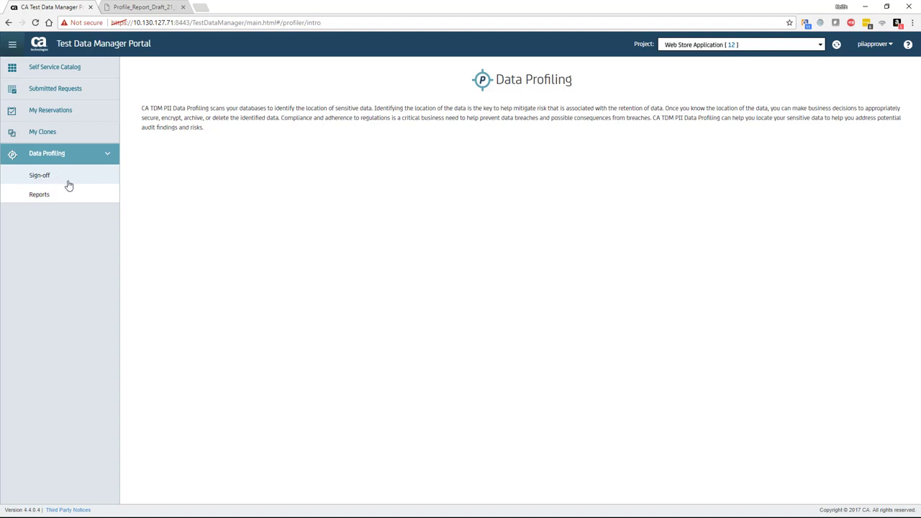
click(34, 179)
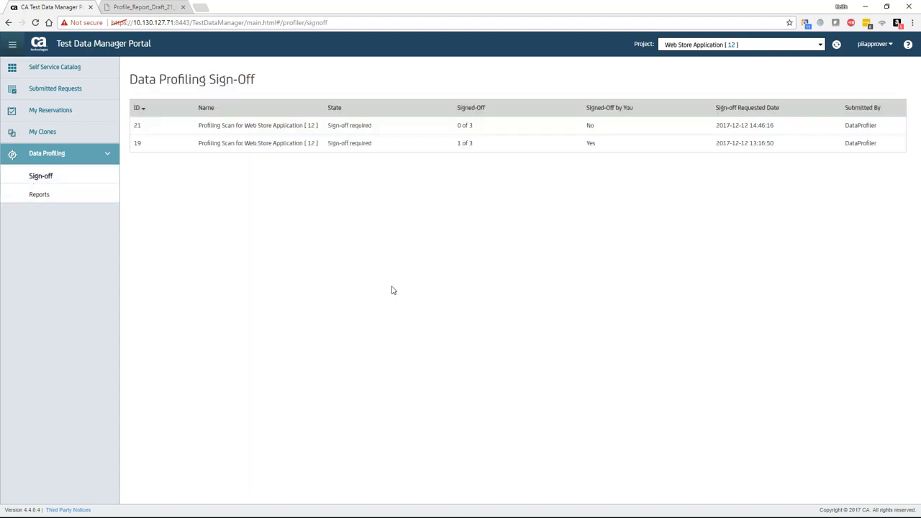
click(263, 131)
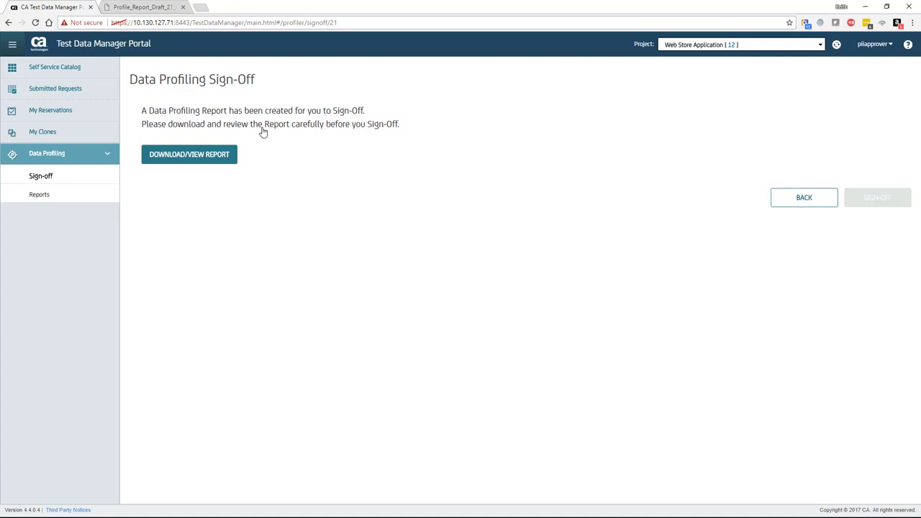
click(213, 155)
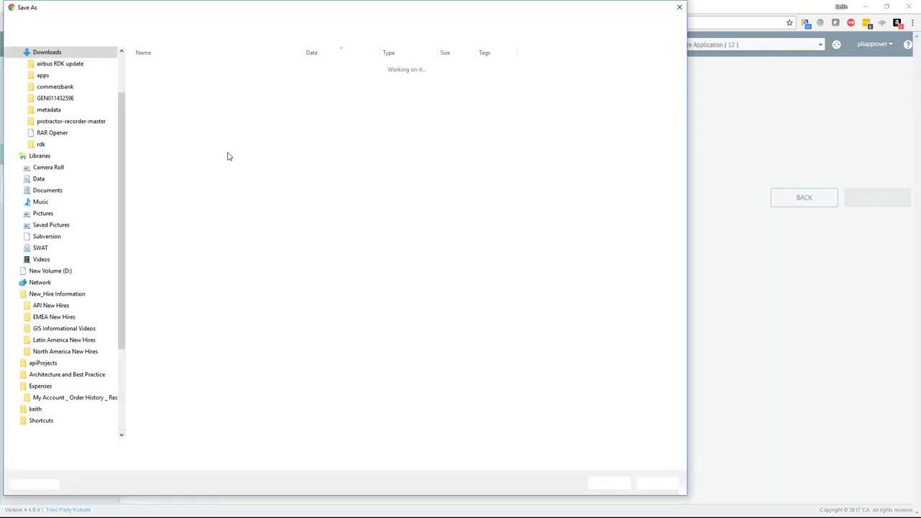
click(608, 481)
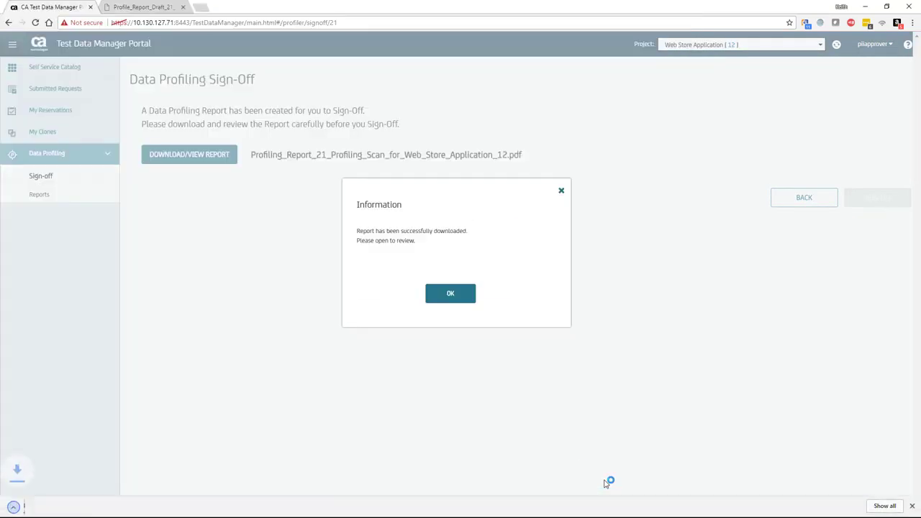
click(75, 507)
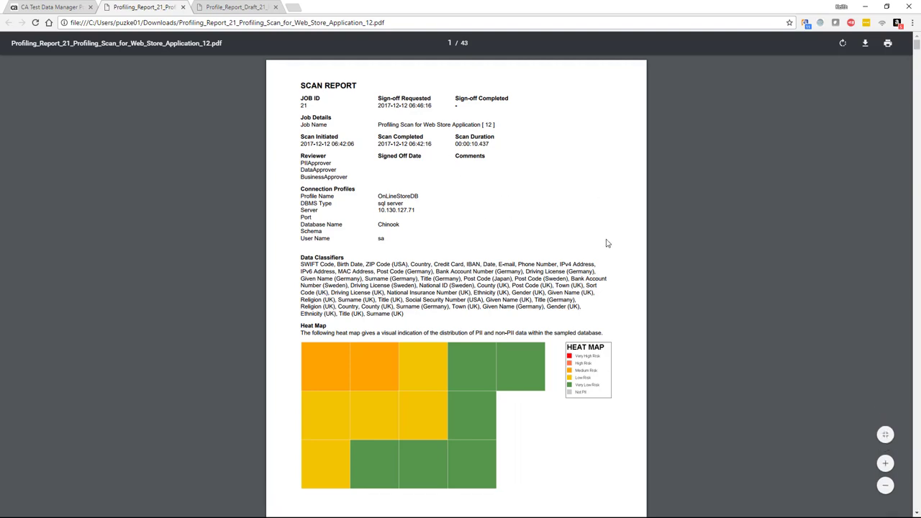
Scroll the Job 21 scan report from the heat map through the Customer, Employee and Invoice tag tables.
scroll(607, 243, down, 1)
scroll(607, 244, down, 8)
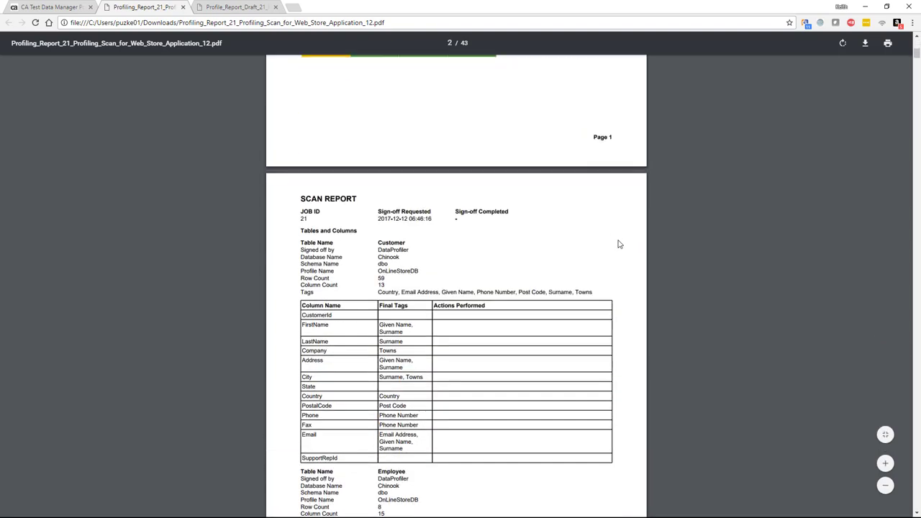
scroll(618, 245, down, 5)
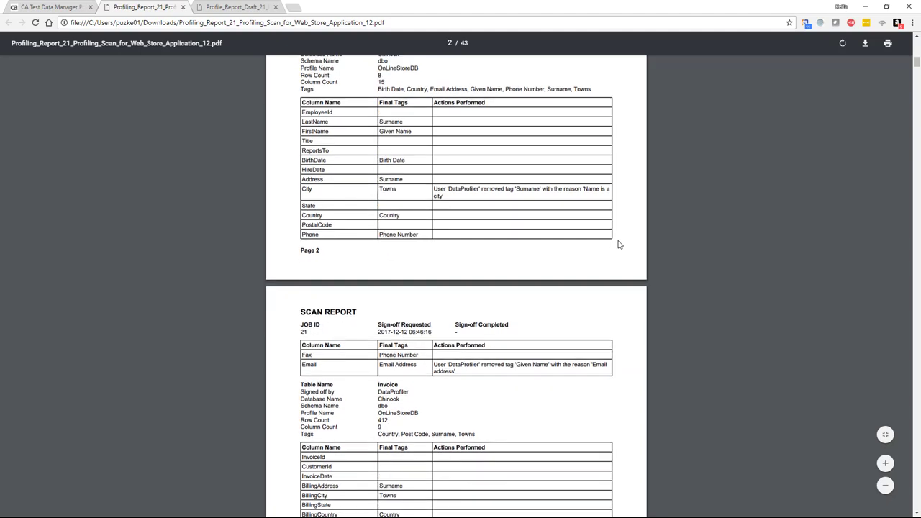
scroll(618, 244, down, 2)
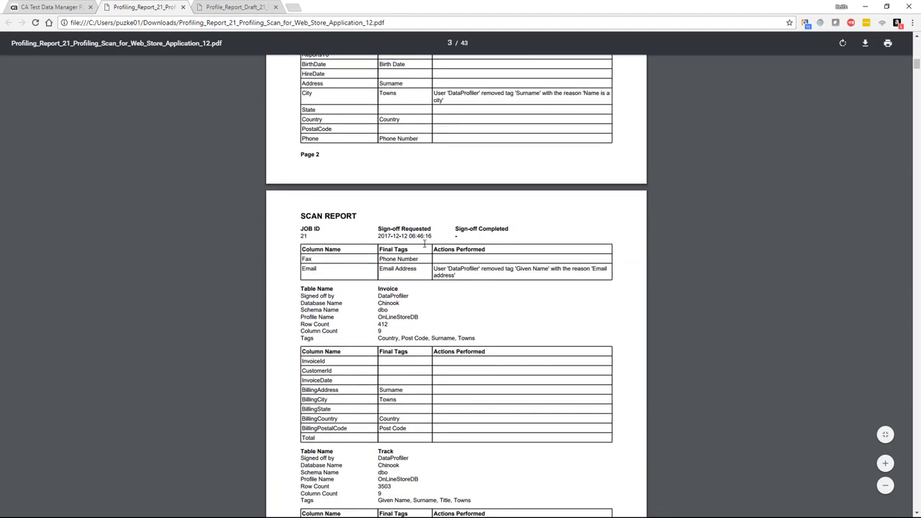
Sign off request 21 with the comment 'Report R', bringing it to 1 of 3 sign-offs.
click(51, 9)
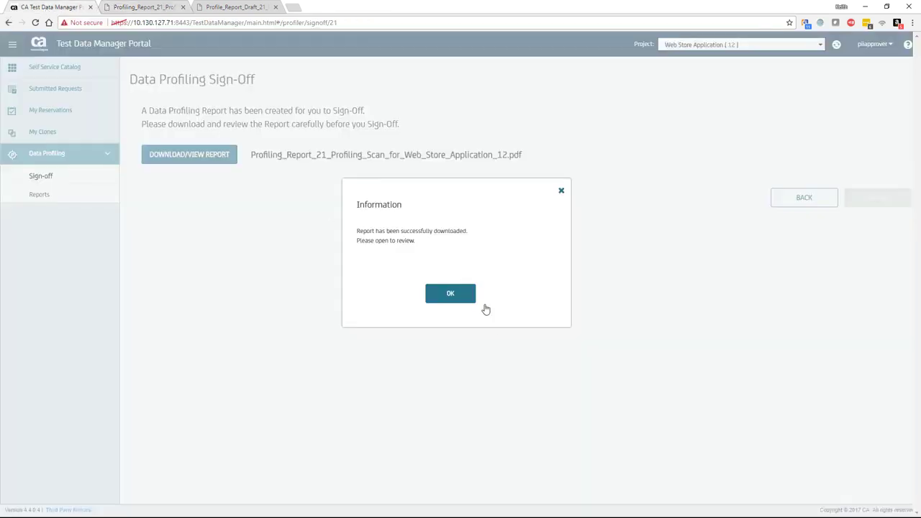
click(448, 294)
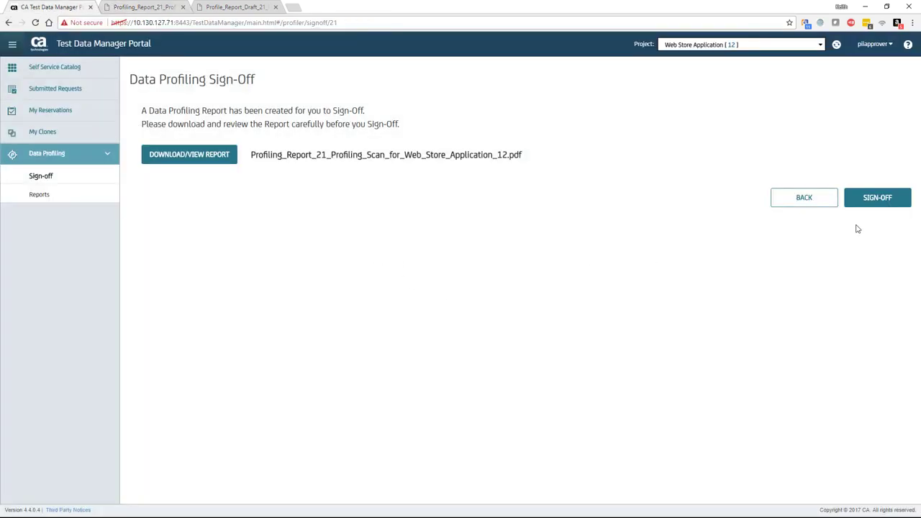
click(876, 207)
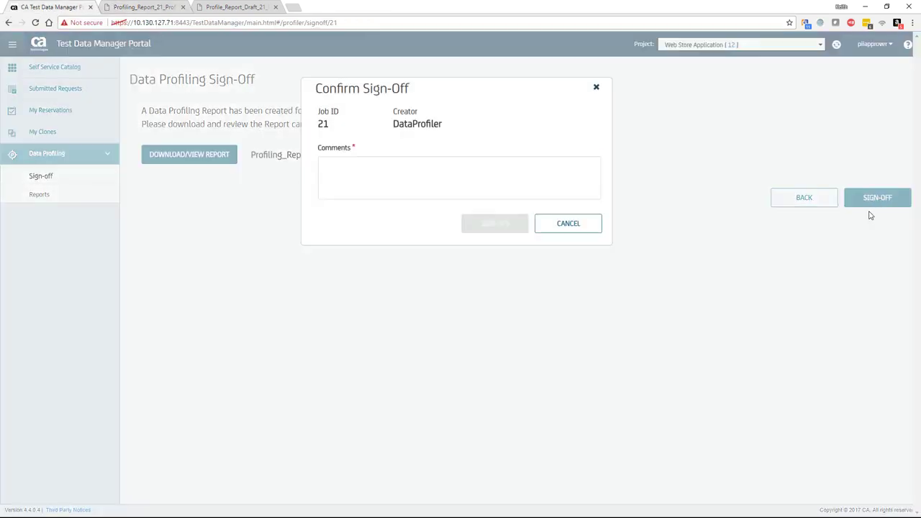
click(465, 174)
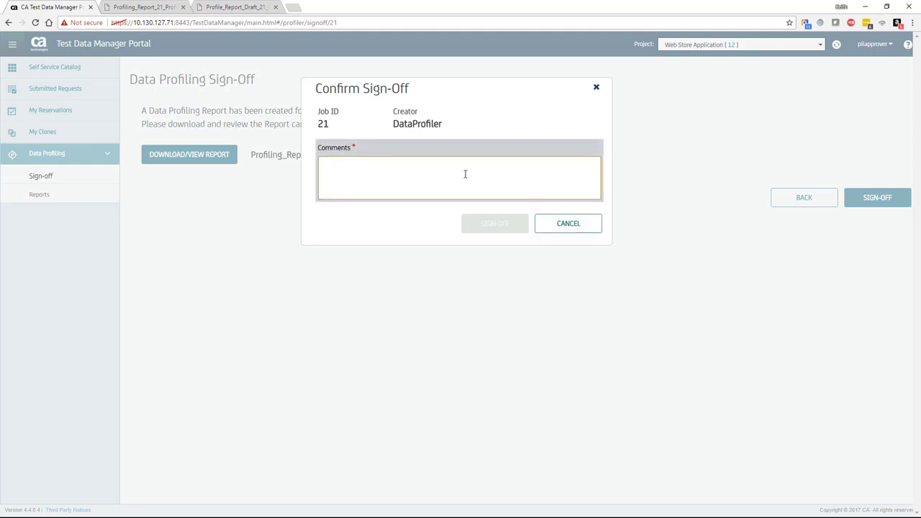
text(Rep)
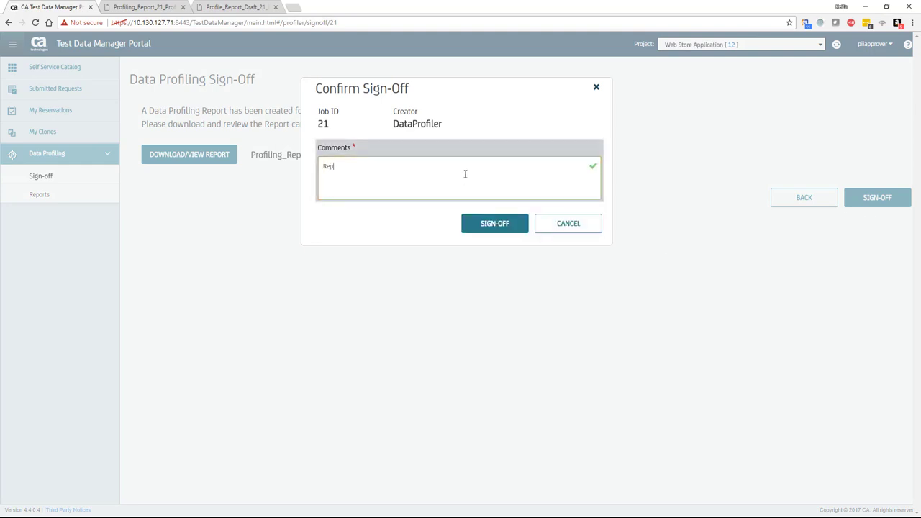
text(ort Reviewed!)
click(494, 224)
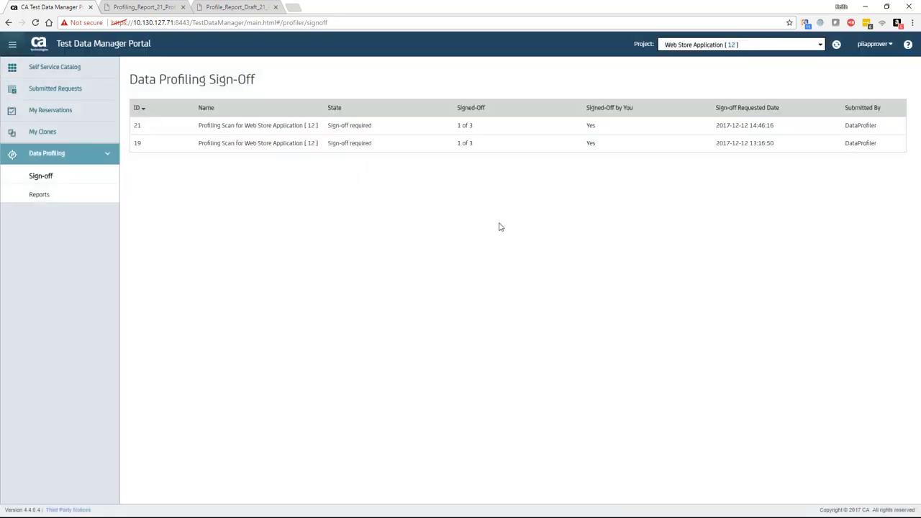
Check that request 19 is already signed off, then bring up the Data Profiling Reports list.
mouse_move(391, 150)
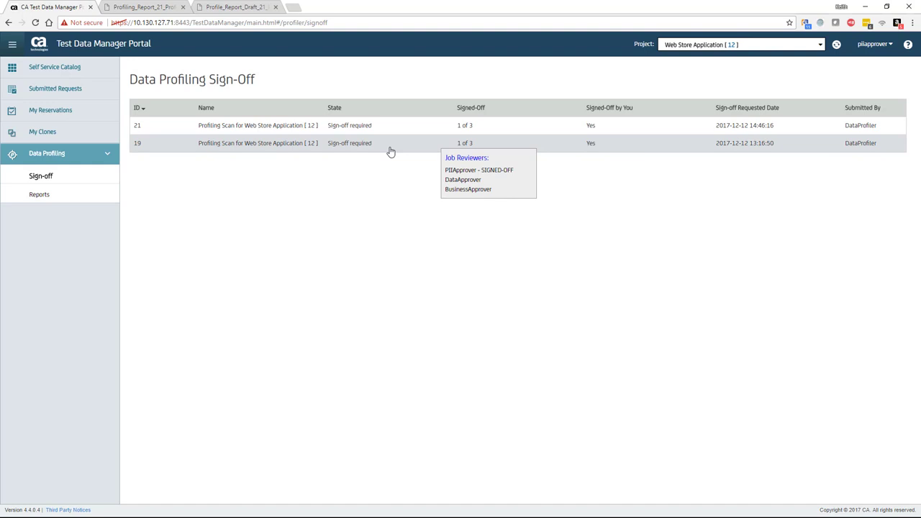
click(543, 147)
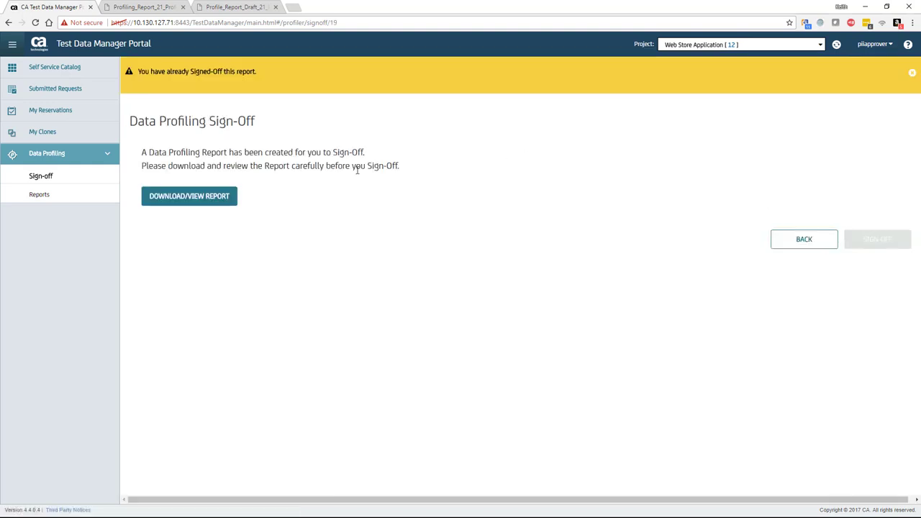
click(797, 245)
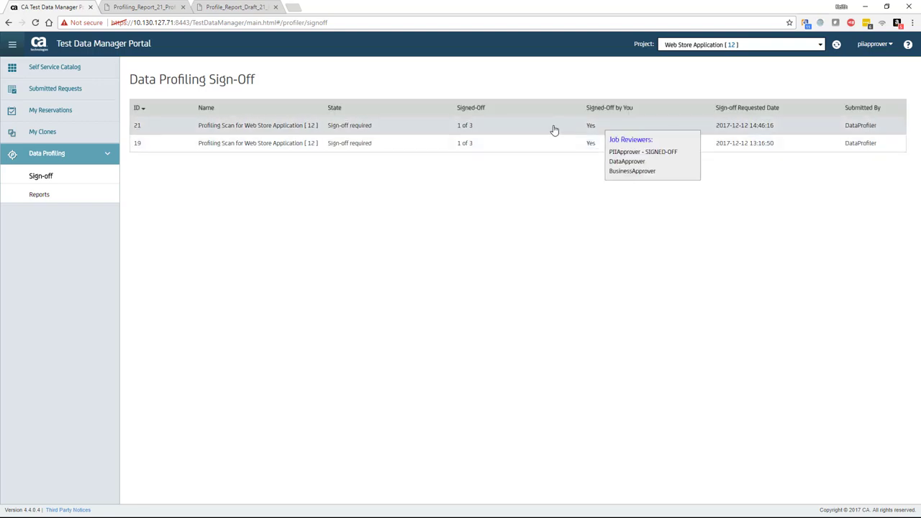
mouse_move(554, 150)
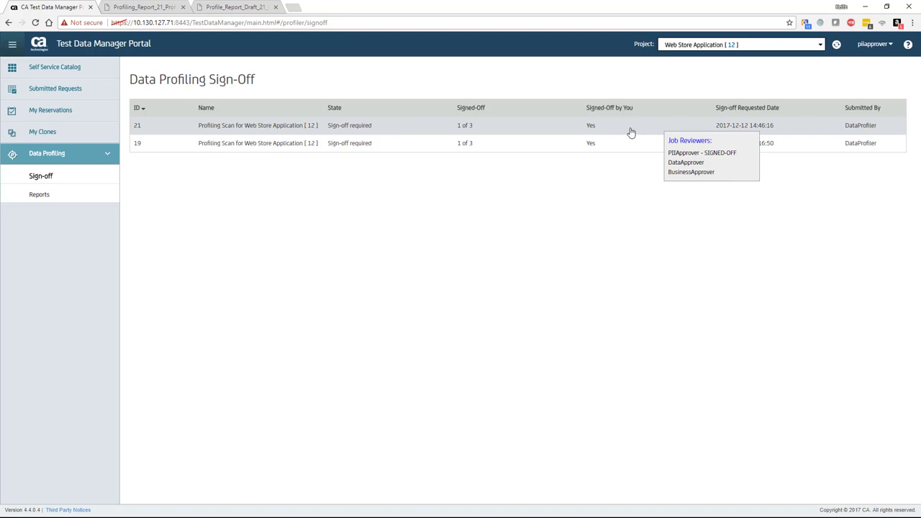
click(77, 203)
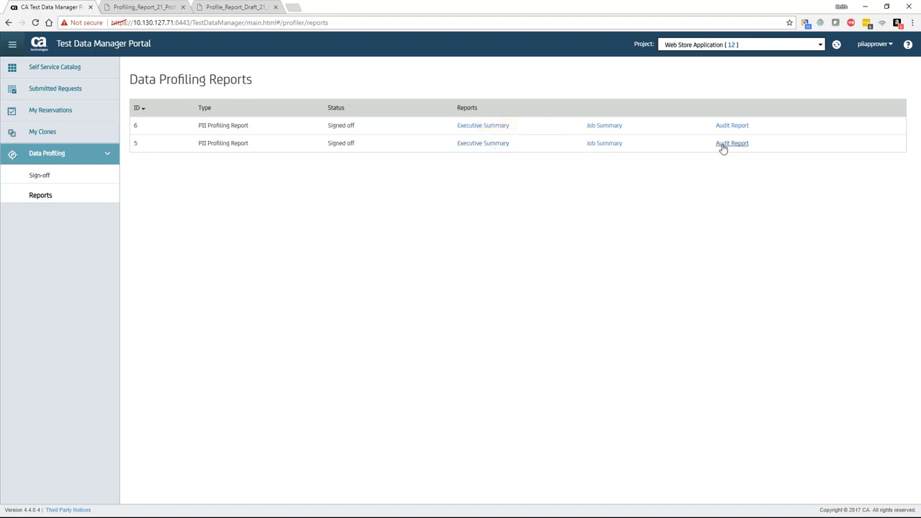
Save report 5's Executive Summary as Executive_Summary_5_Profiling_Scan_for_Web_Store_Application_12.pdf and open it.
click(495, 145)
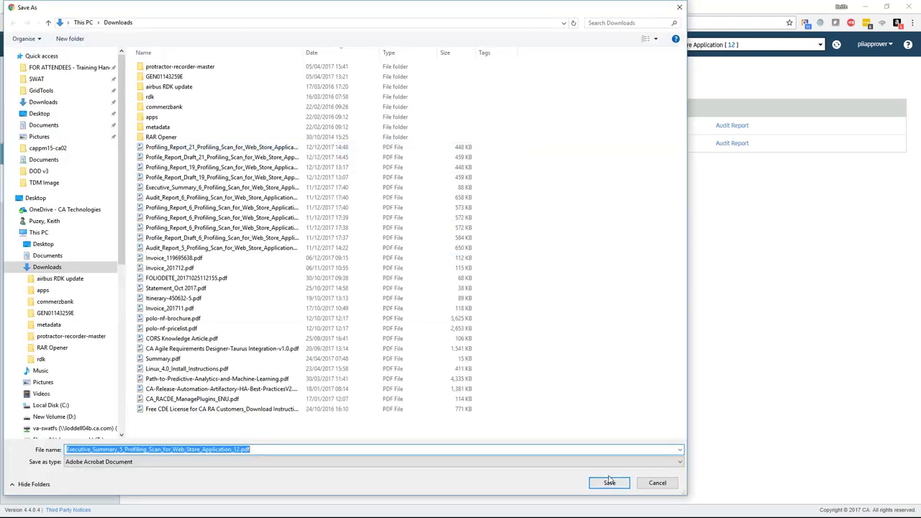
click(609, 482)
click(63, 506)
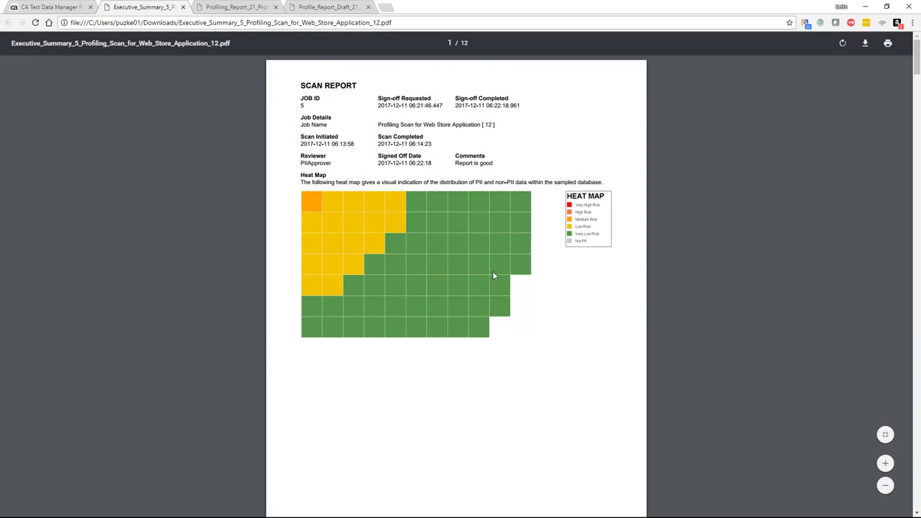
Scroll through the report 5 executive summary tables, then advance to the closing CA Technologies slide.
scroll(492, 282, down, 7)
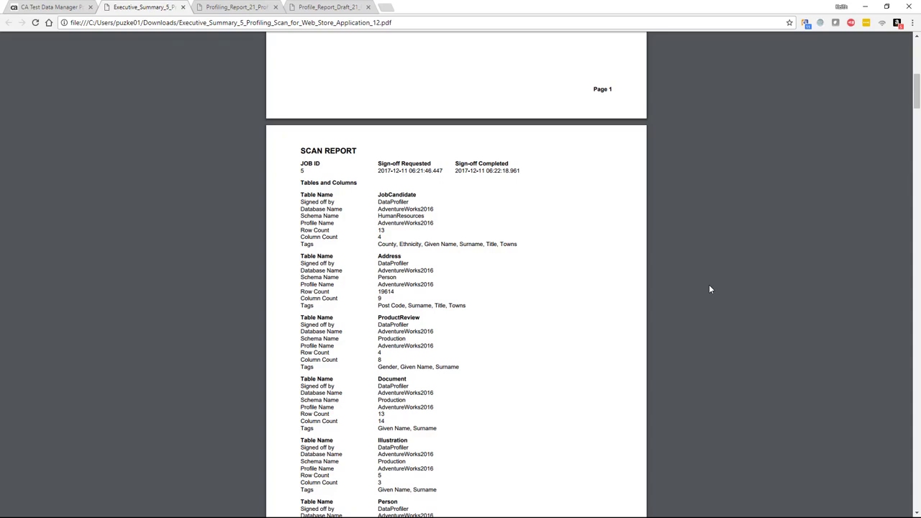
scroll(608, 363, down, 6)
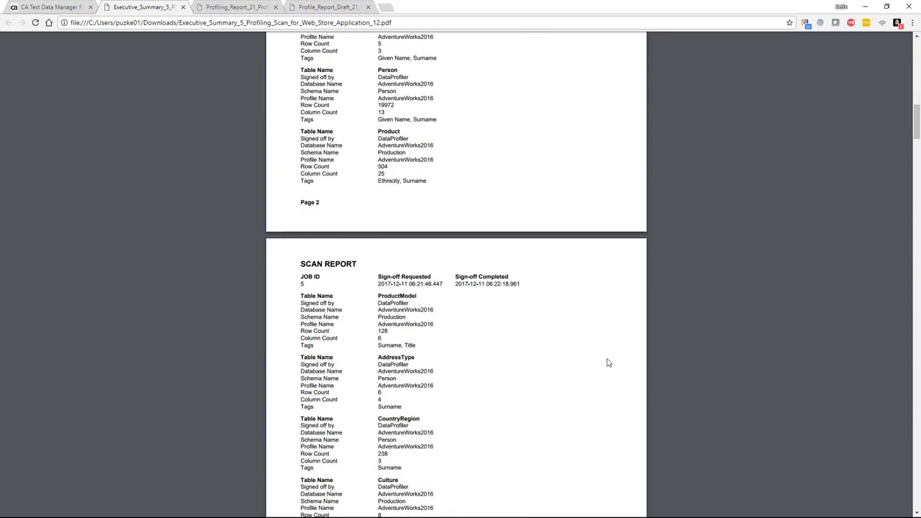
scroll(608, 363, down, 2)
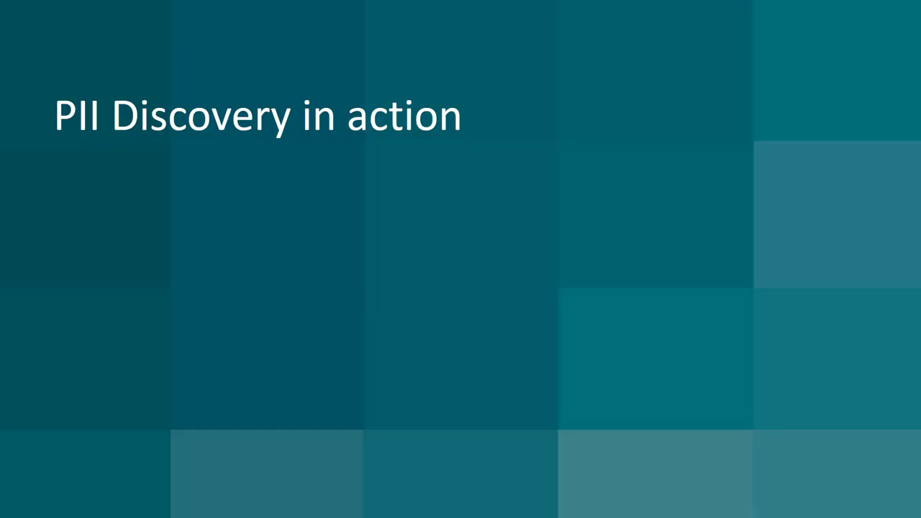
click(321, 168)
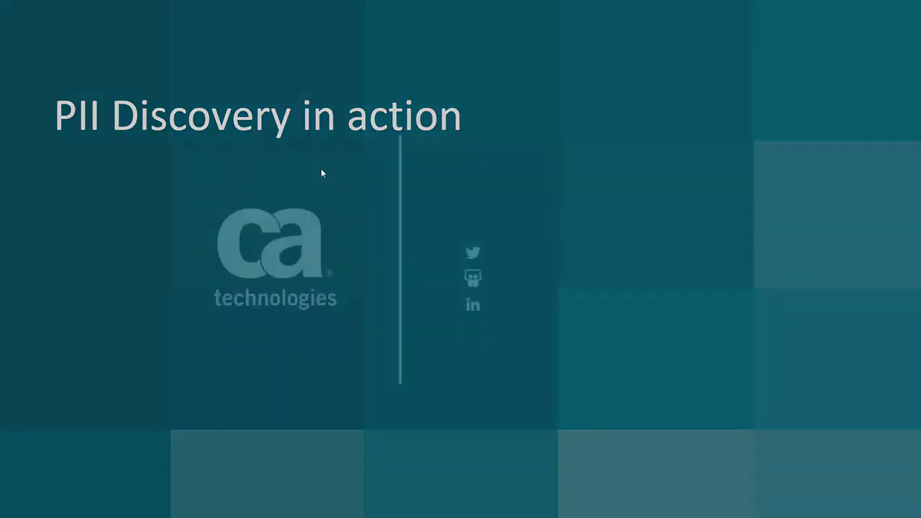